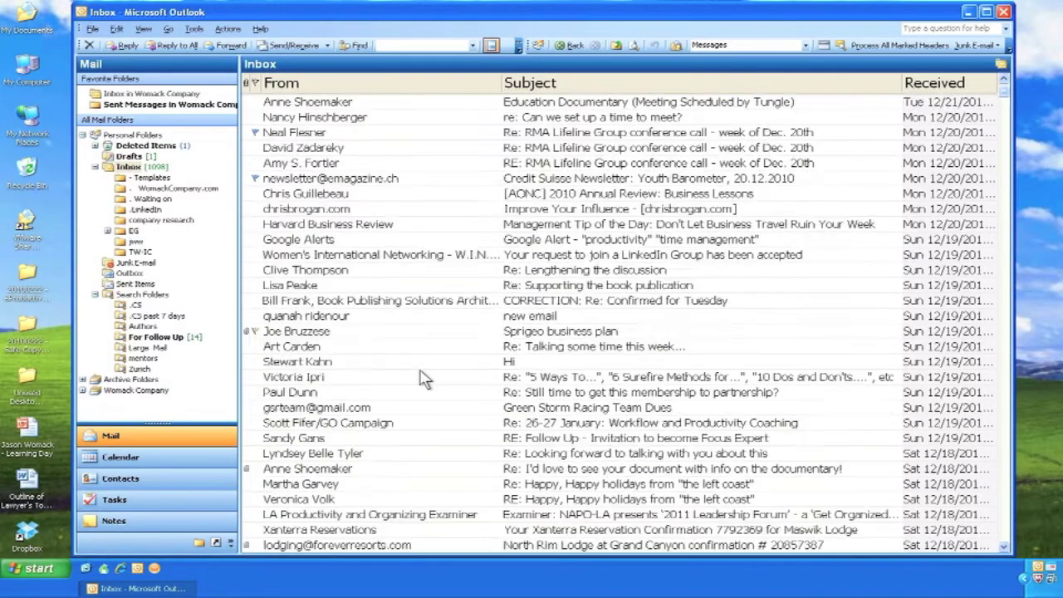
Re-sort the Inbox by From, then Subject, then Received date with newest first.
{"action": "scroll", "coordinate": [423, 378], "scroll_direction": "up", "scroll_amount": 14}
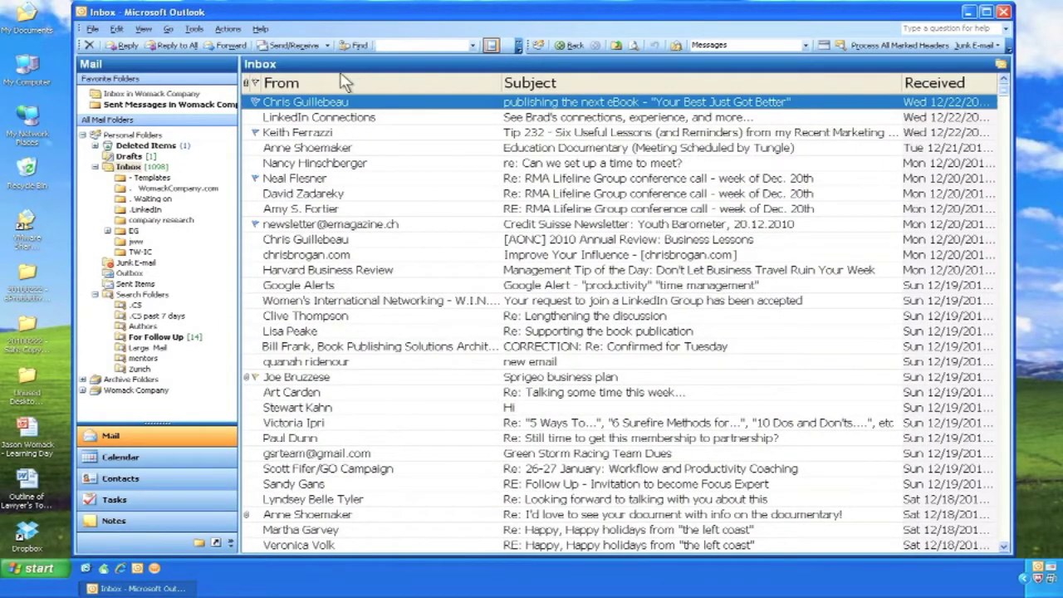
{"action": "left_click", "coordinate": [340, 77]}
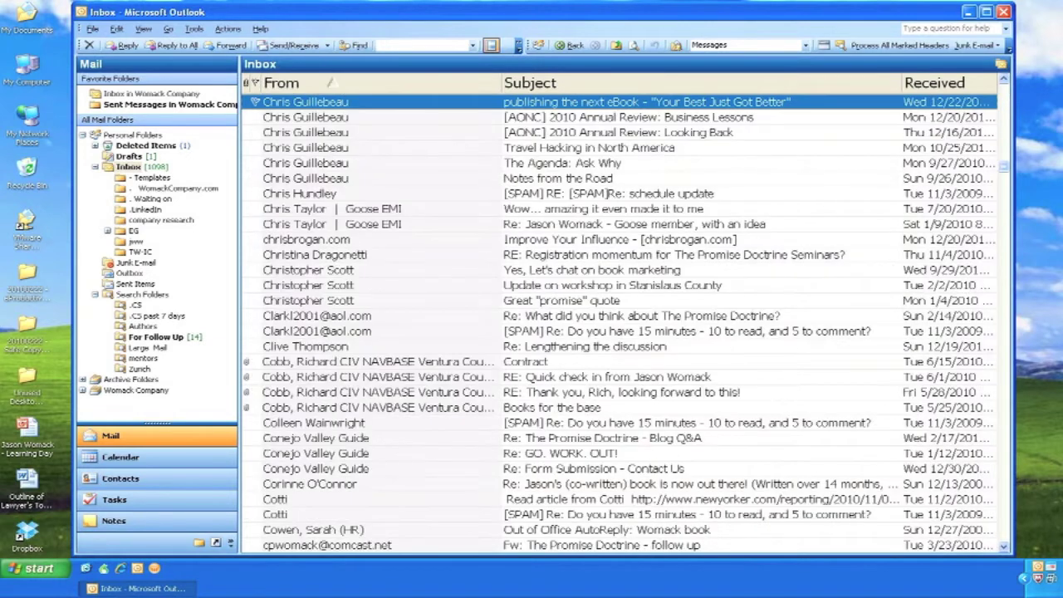
{"action": "left_click", "coordinate": [567, 83]}
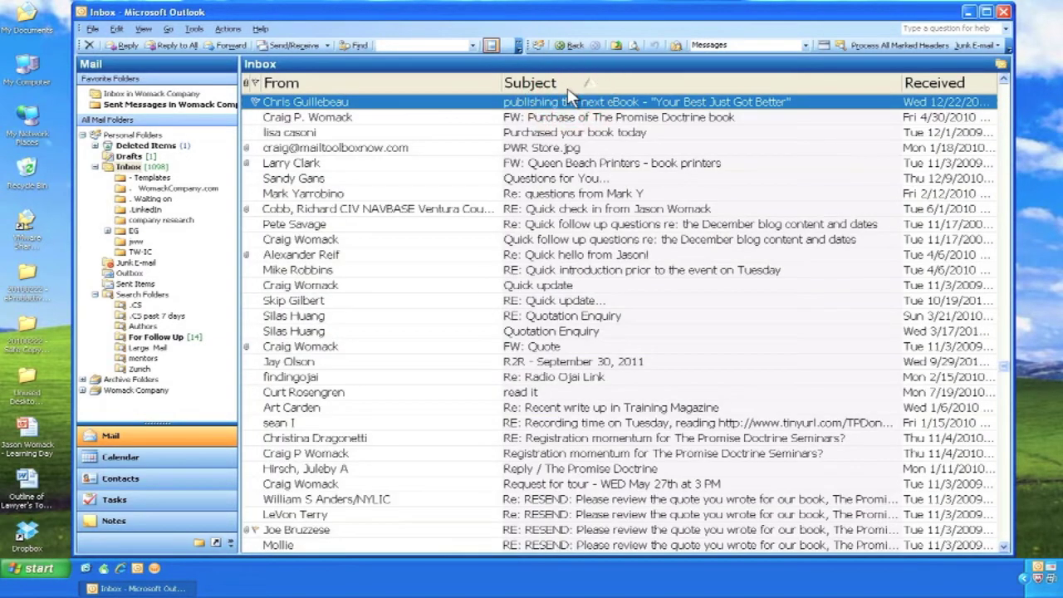
{"action": "left_click", "coordinate": [930, 83]}
Open the For Follow Up search folder to show its 14 flagged messages.
{"action": "scroll", "coordinate": [729, 261], "scroll_direction": "down", "scroll_amount": 9}
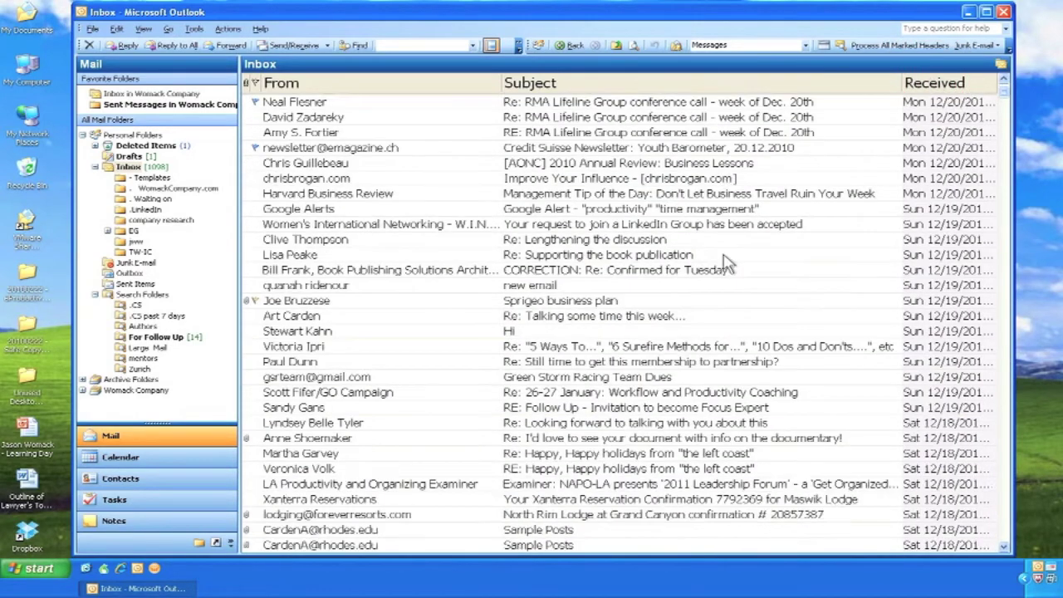
{"action": "scroll", "coordinate": [729, 261], "scroll_direction": "up", "scroll_amount": 9}
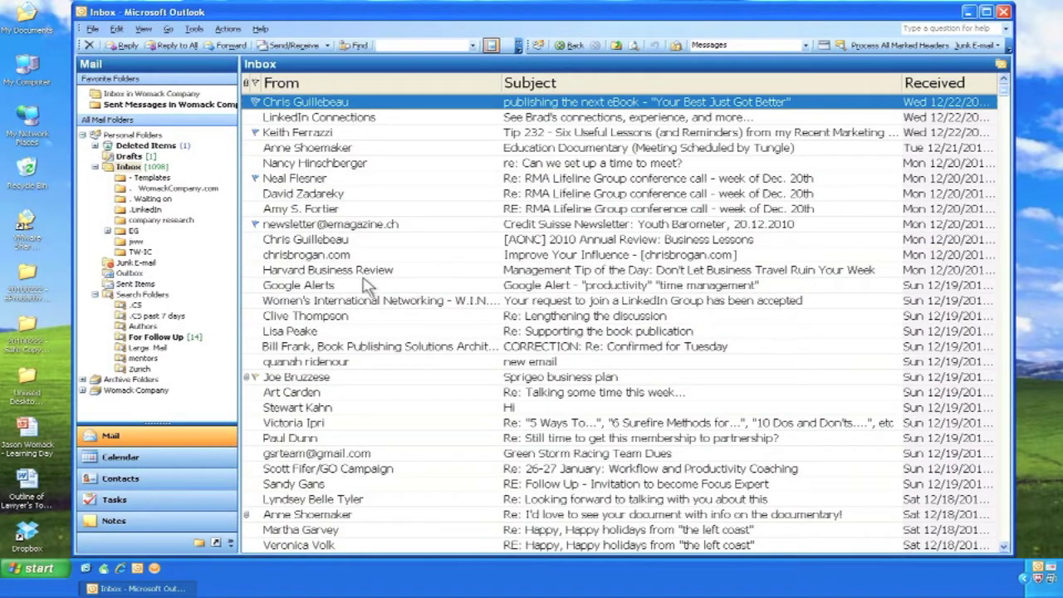
{"action": "left_click", "coordinate": [166, 341]}
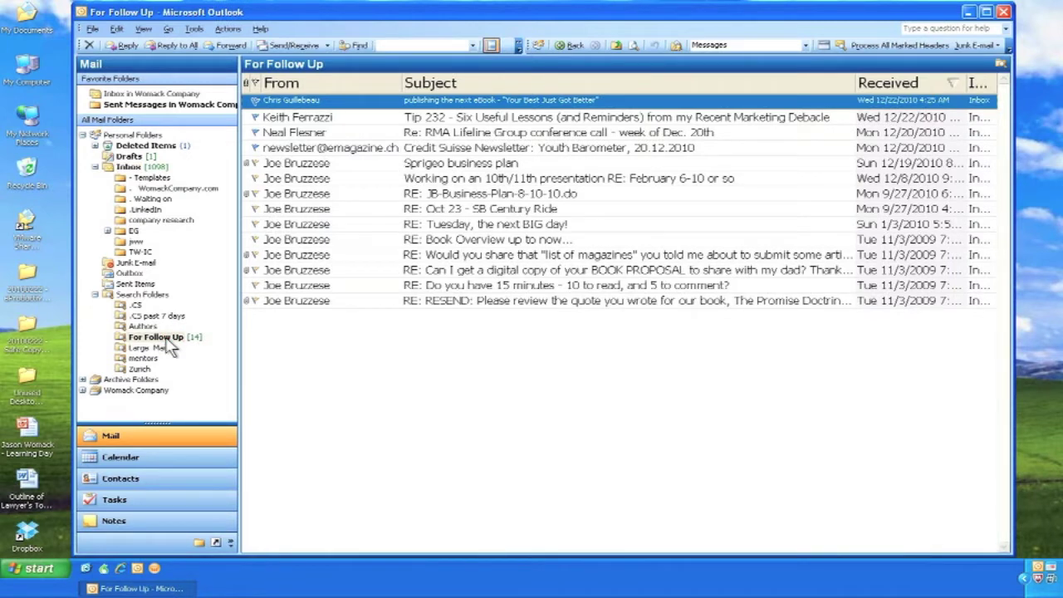
Switch from For Follow Up to the Large Mail folder, listing large messages with their source folders.
{"action": "left_click", "coordinate": [166, 340]}
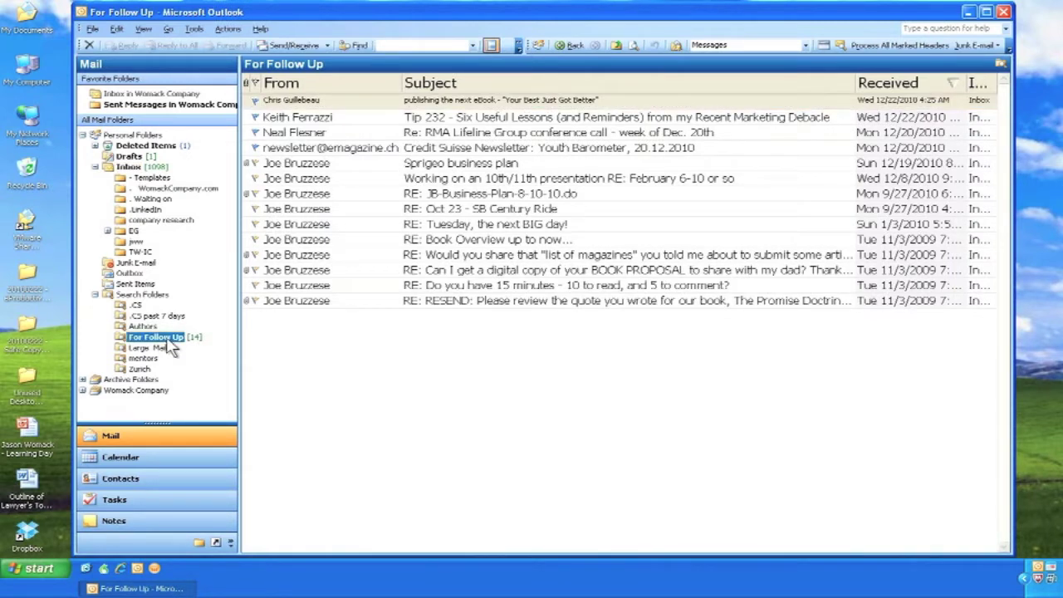
{"action": "left_click", "coordinate": [163, 348]}
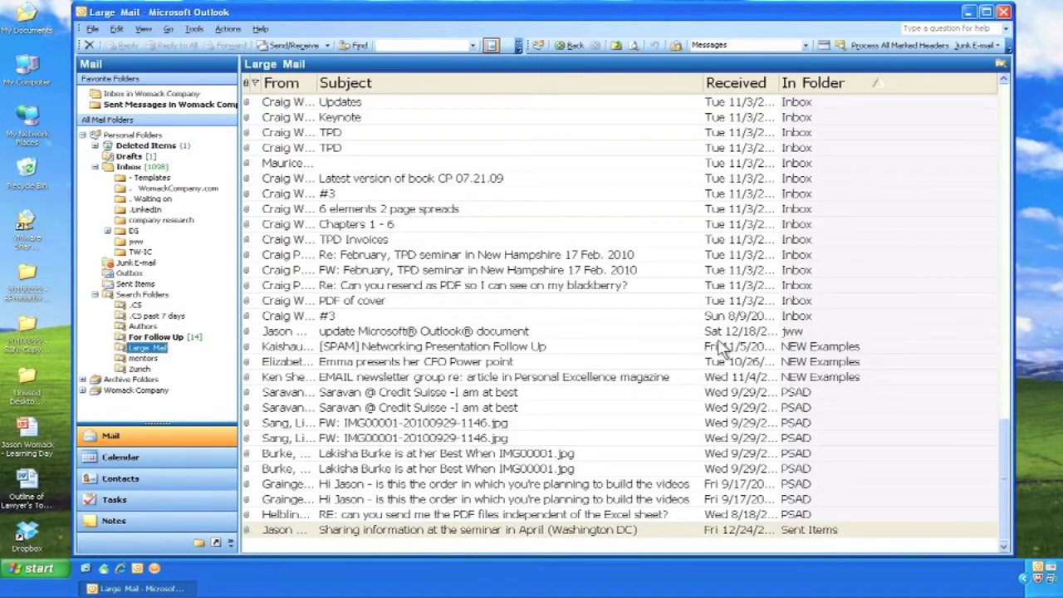
{"action": "scroll", "coordinate": [822, 349], "scroll_direction": "up", "scroll_amount": 20}
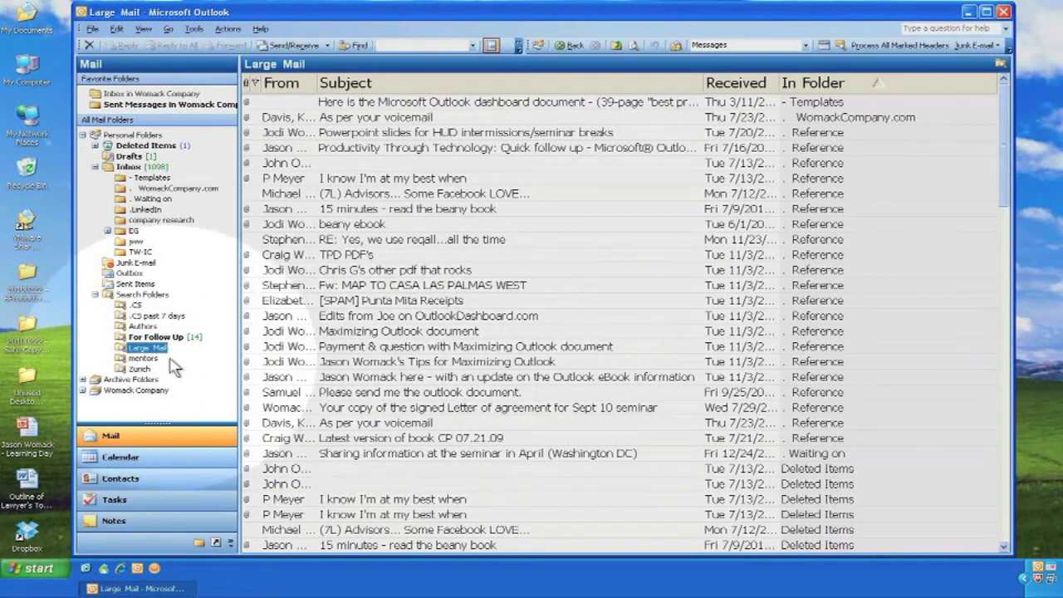
In Large Mail's criteria under More Choices, change the size threshold from 500 to 50 KB.
{"action": "right_click", "coordinate": [130, 349]}
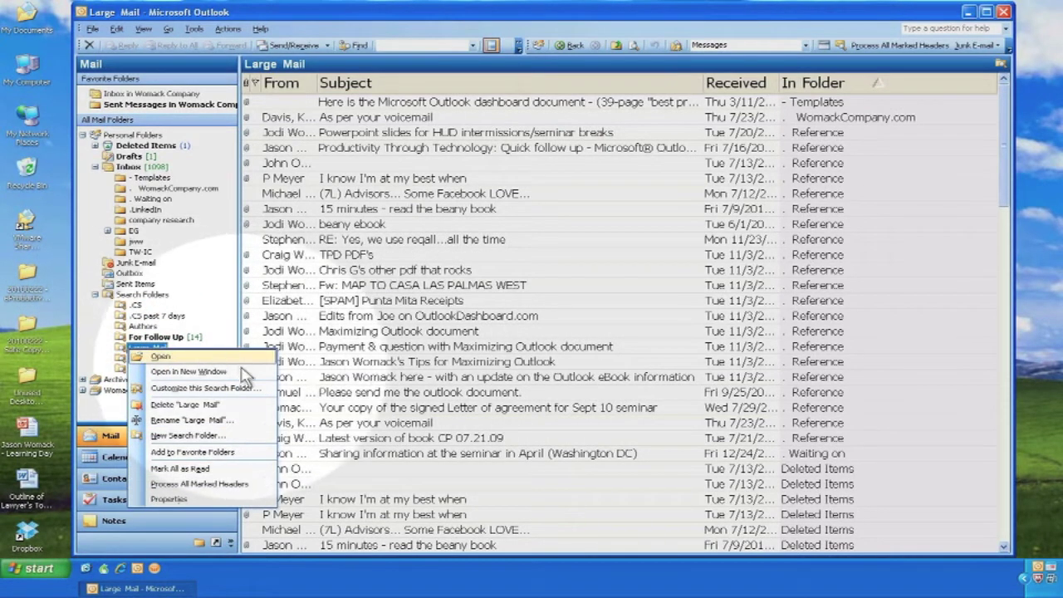
{"action": "left_click", "coordinate": [249, 388]}
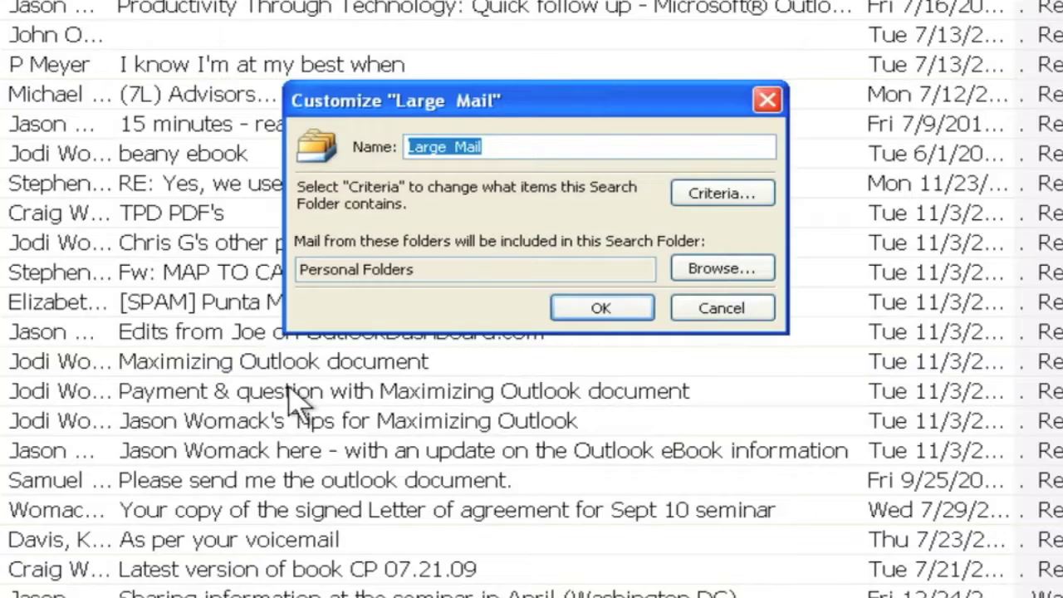
{"action": "left_click", "coordinate": [759, 199]}
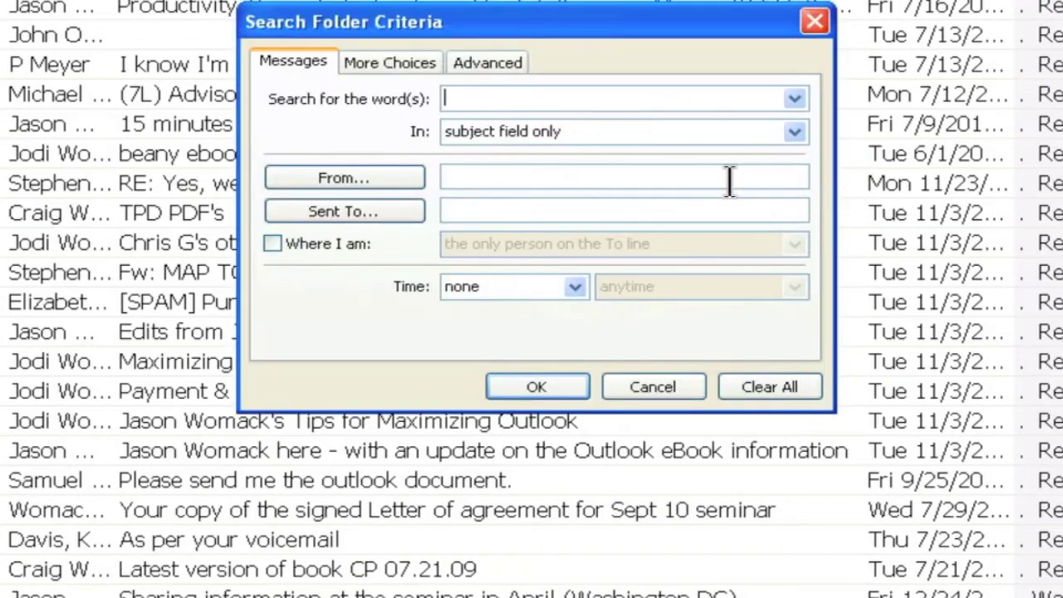
{"action": "left_click", "coordinate": [406, 83]}
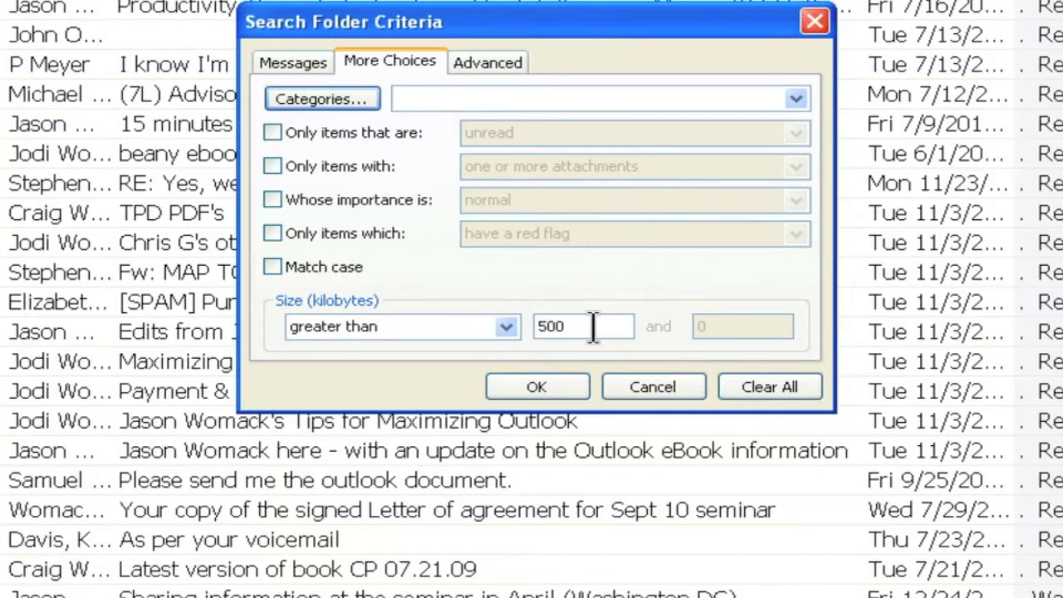
{"action": "left_click", "coordinate": [555, 326]}
{"action": "key", "text": "BackSpace"}
{"action": "left_click", "coordinate": [575, 392]}
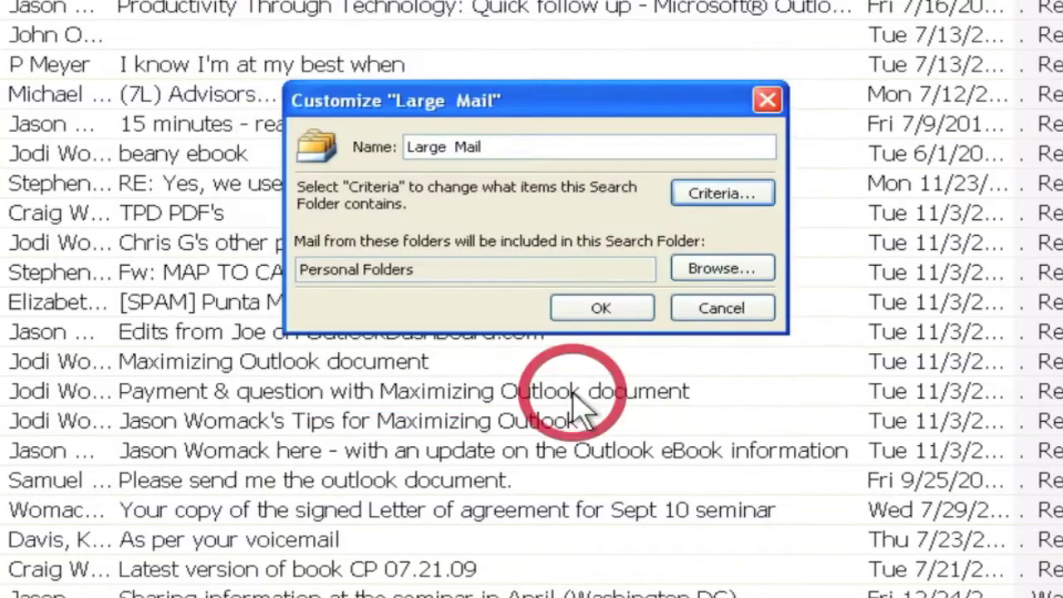
{"action": "left_click", "coordinate": [610, 313]}
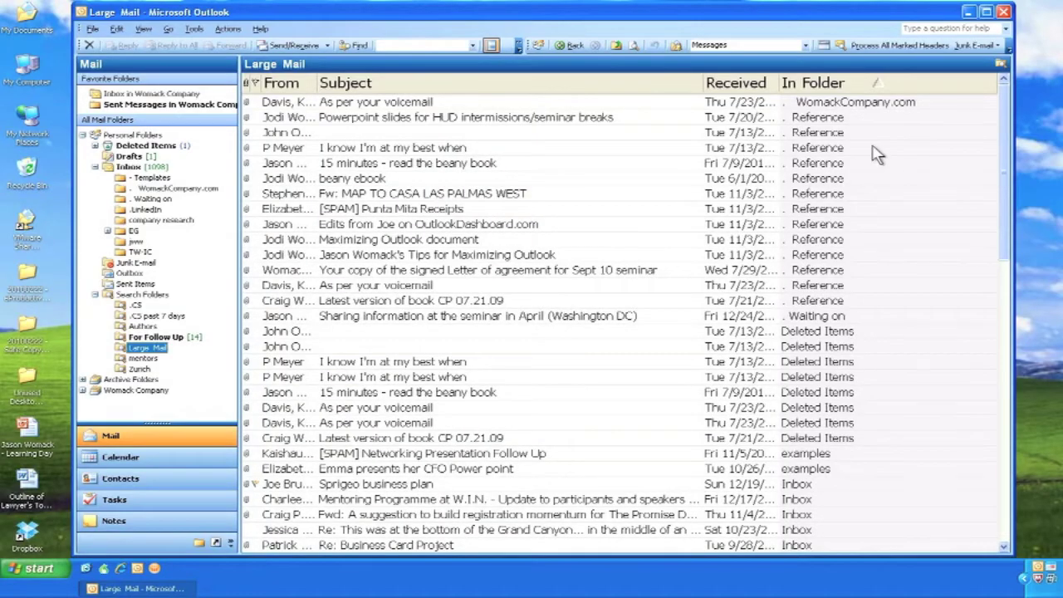
{"action": "scroll", "coordinate": [878, 155], "scroll_direction": "down", "scroll_amount": 15}
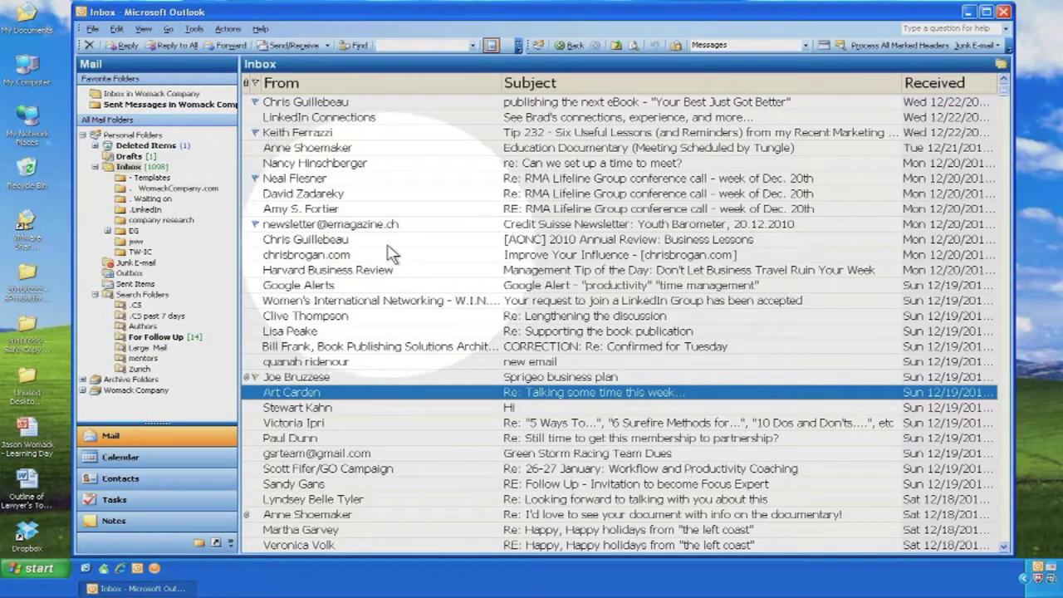
Start a new search folder from File > New and choose Create a custom Search Folder.
{"action": "left_click", "coordinate": [92, 29]}
{"action": "mouse_move", "coordinate": [98, 45]}
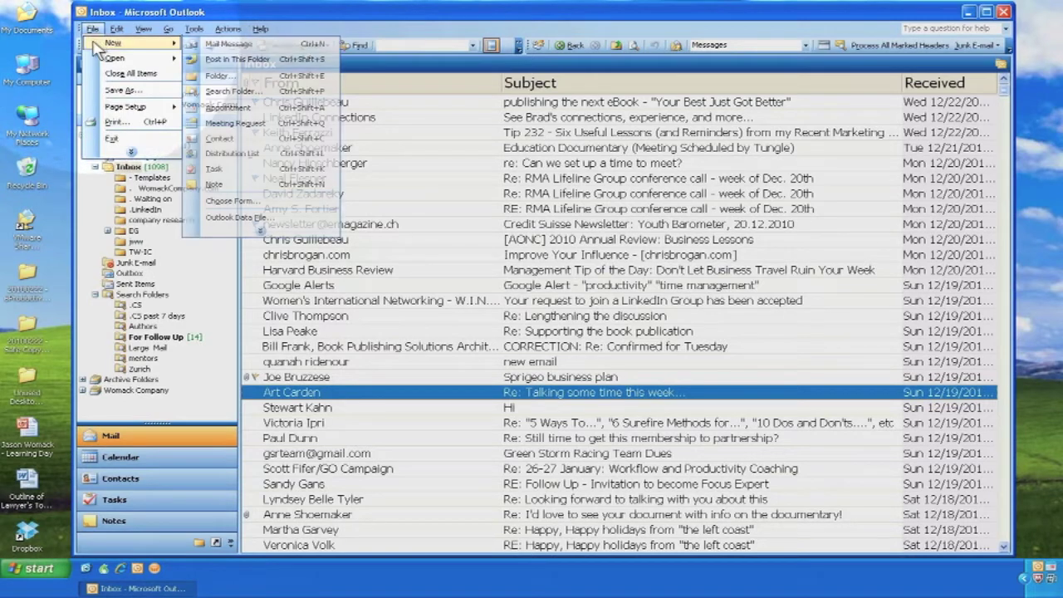
{"action": "left_click", "coordinate": [307, 92]}
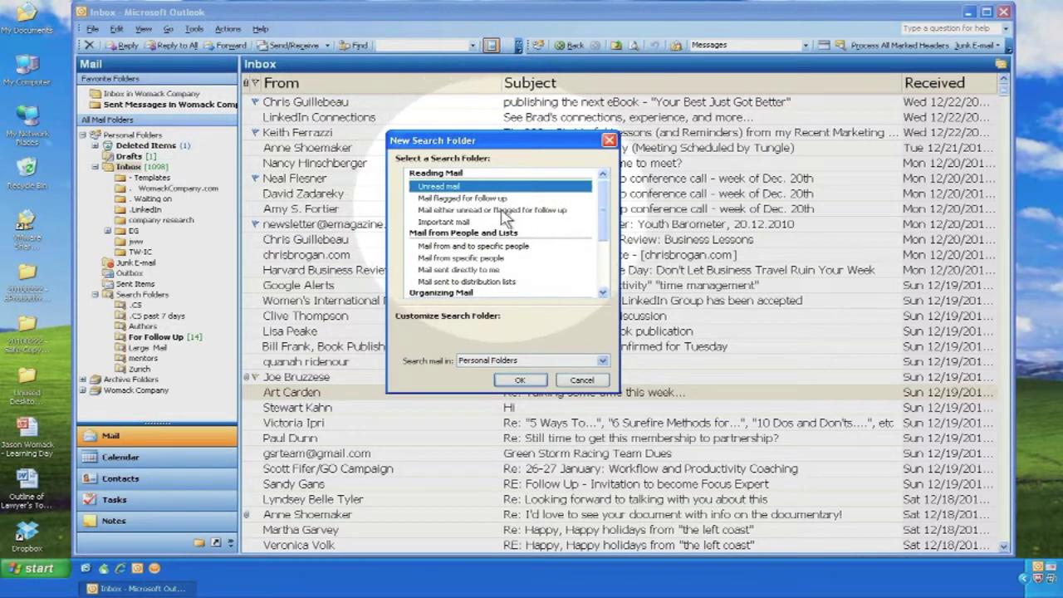
{"action": "left_click", "coordinate": [602, 292]}
{"action": "left_click", "coordinate": [603, 291]}
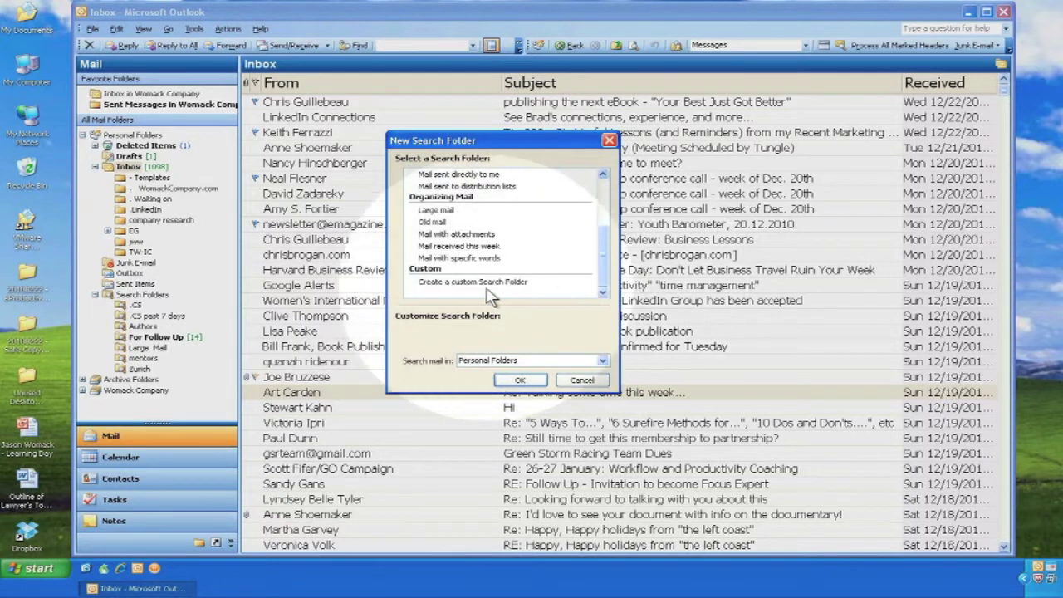
{"action": "left_click", "coordinate": [448, 283]}
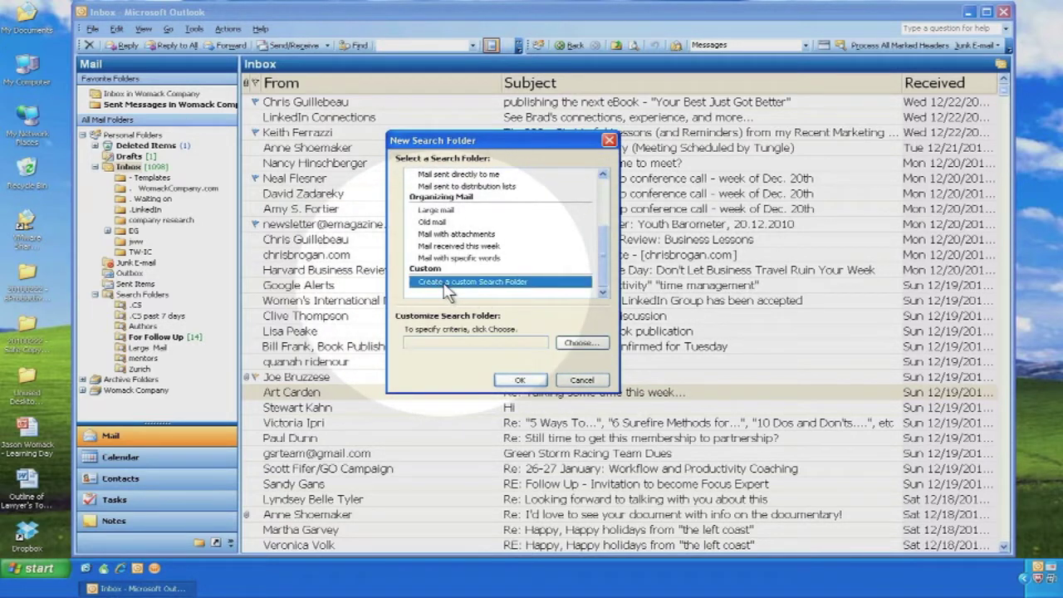
{"action": "left_click", "coordinate": [605, 351]}
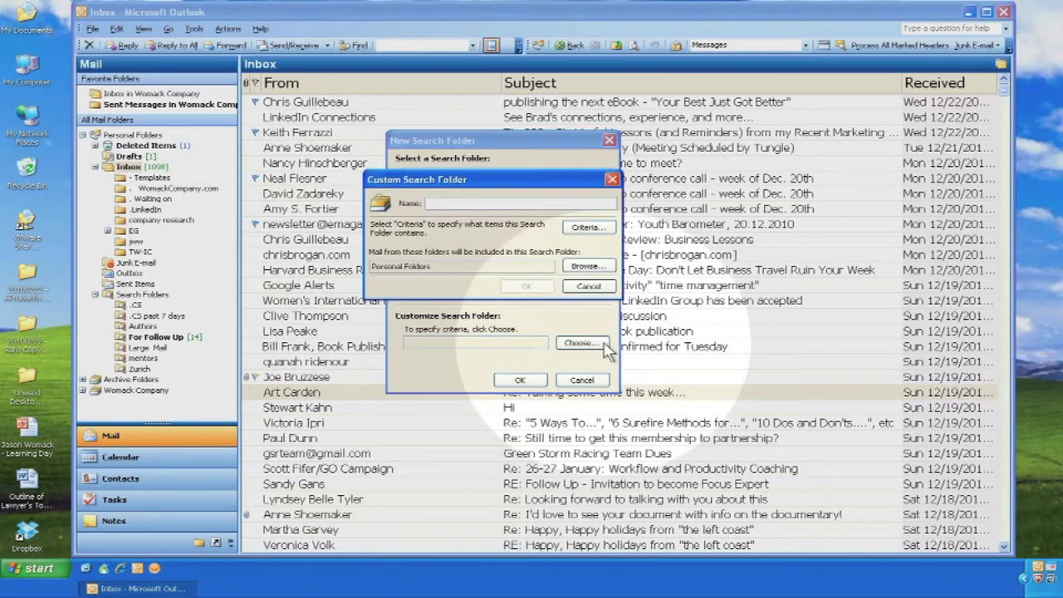
Name the custom search folder 'Managers' and open its criteria's From contact picker.
{"action": "type", "text": "Managers"}
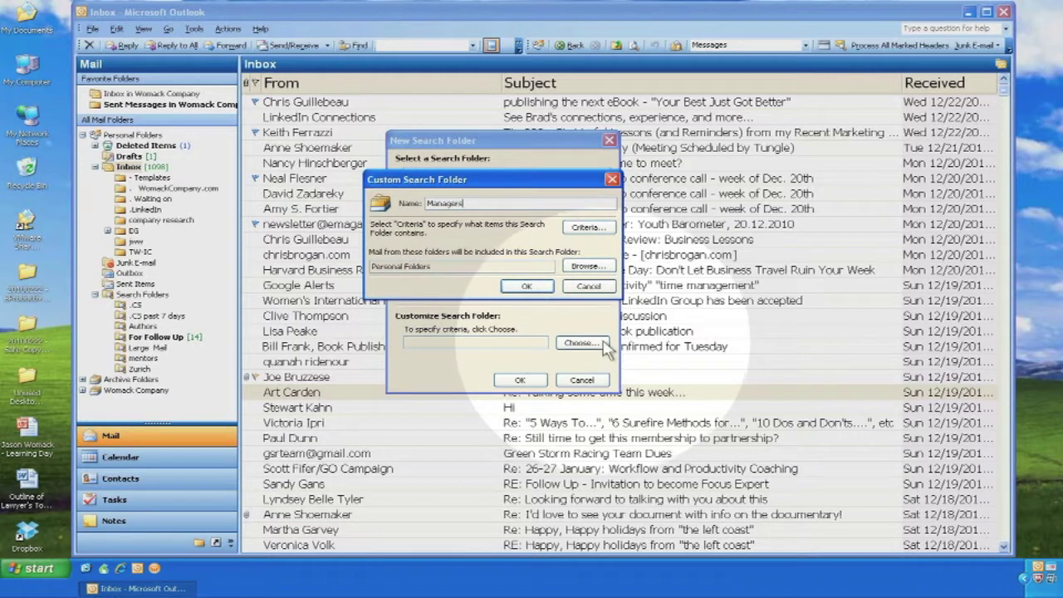
{"action": "left_click", "coordinate": [595, 230]}
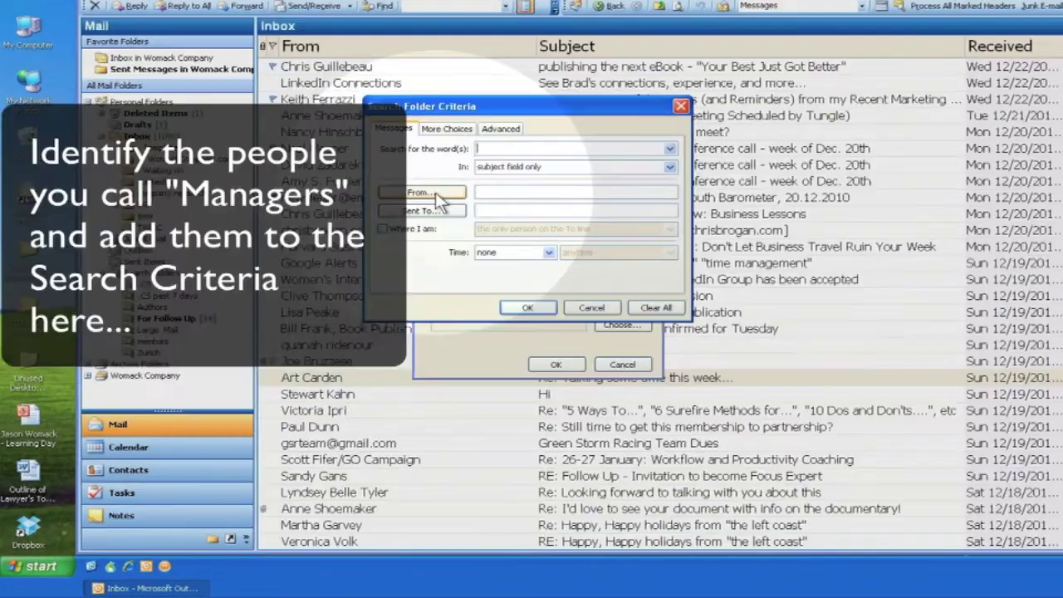
{"action": "left_click", "coordinate": [408, 222]}
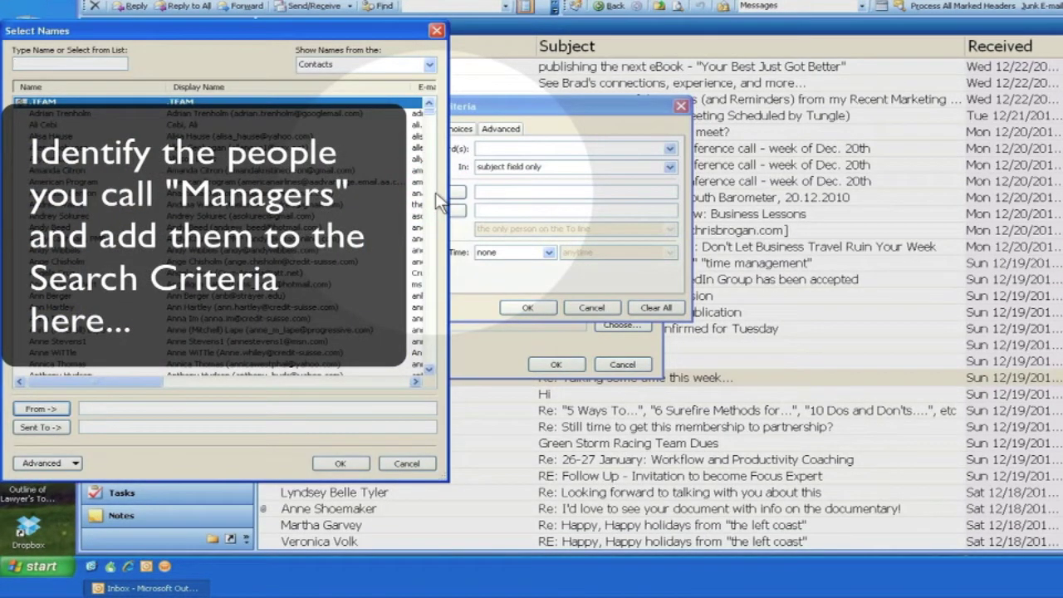
Search the contact list by name and add the manager contacts to the From field.
{"action": "type", "text": "joe bru"}
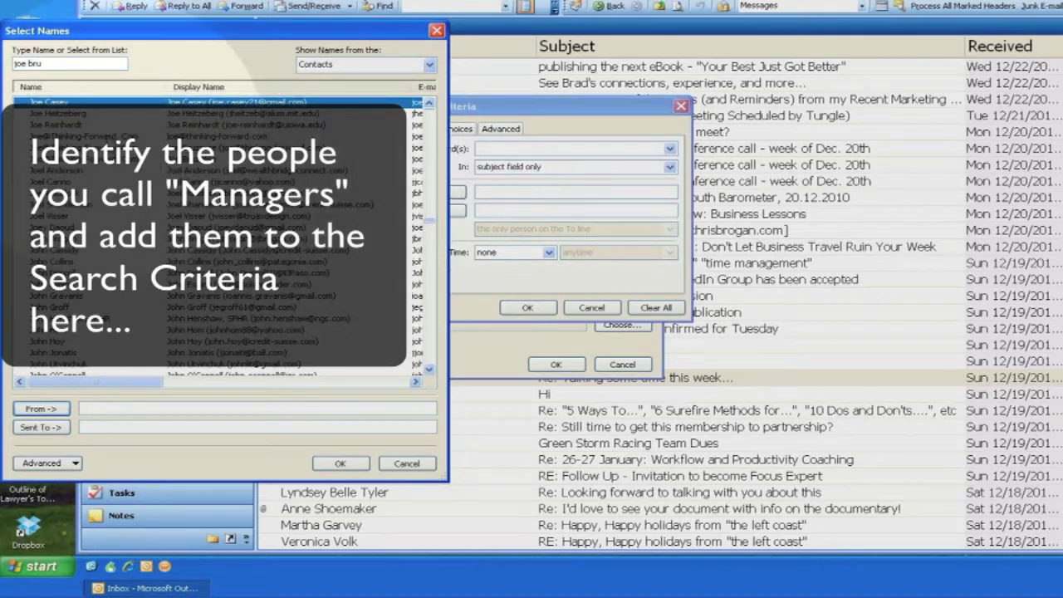
{"action": "double_click", "coordinate": [83, 135]}
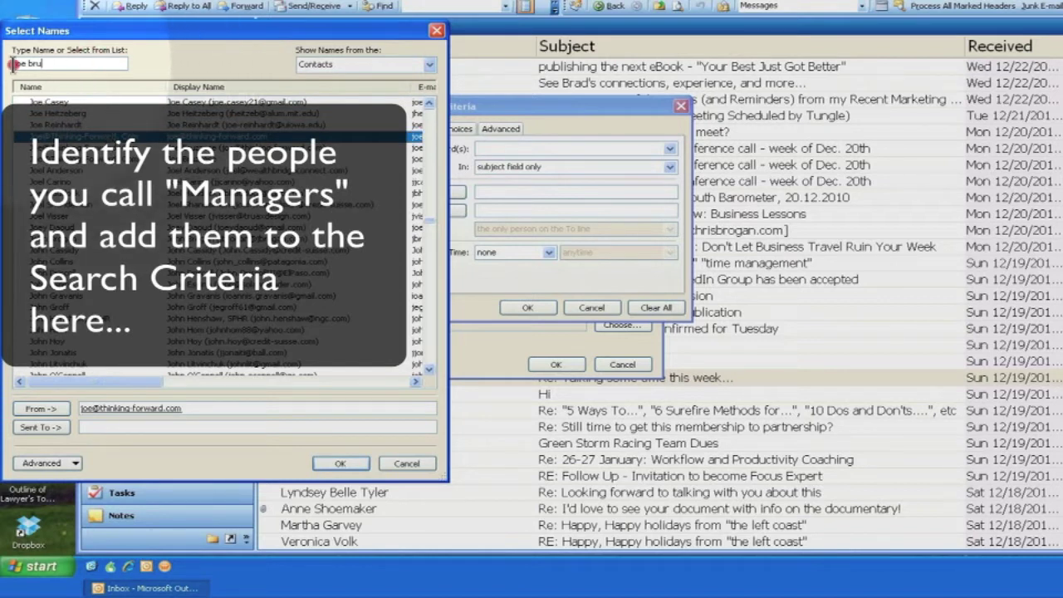
{"action": "left_click_drag", "start_coordinate": [46, 64], "coordinate": [13, 64]}
{"action": "type", "text": "maurice"}
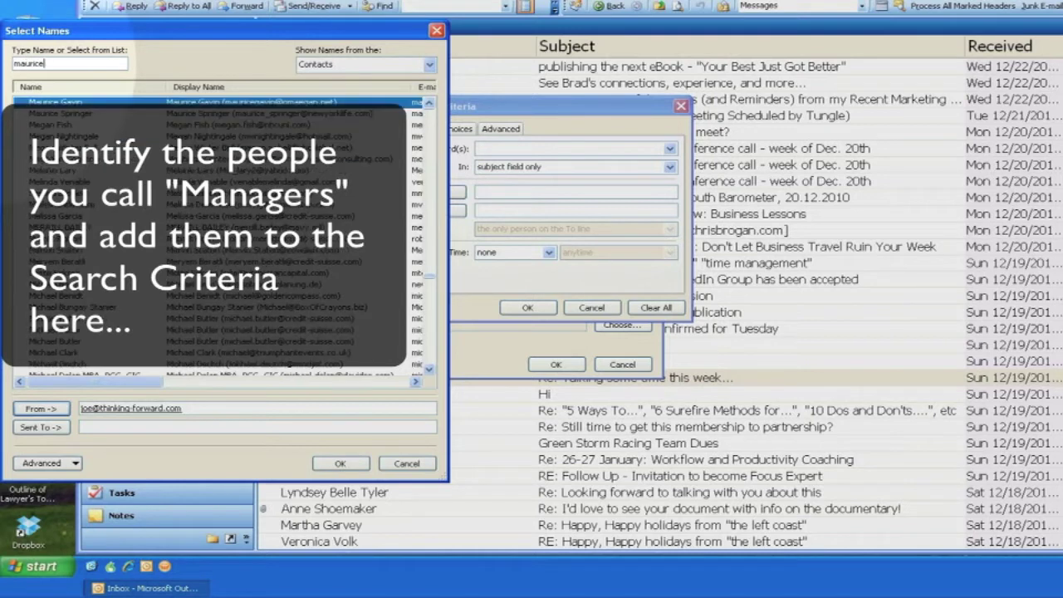
{"action": "double_click", "coordinate": [79, 101]}
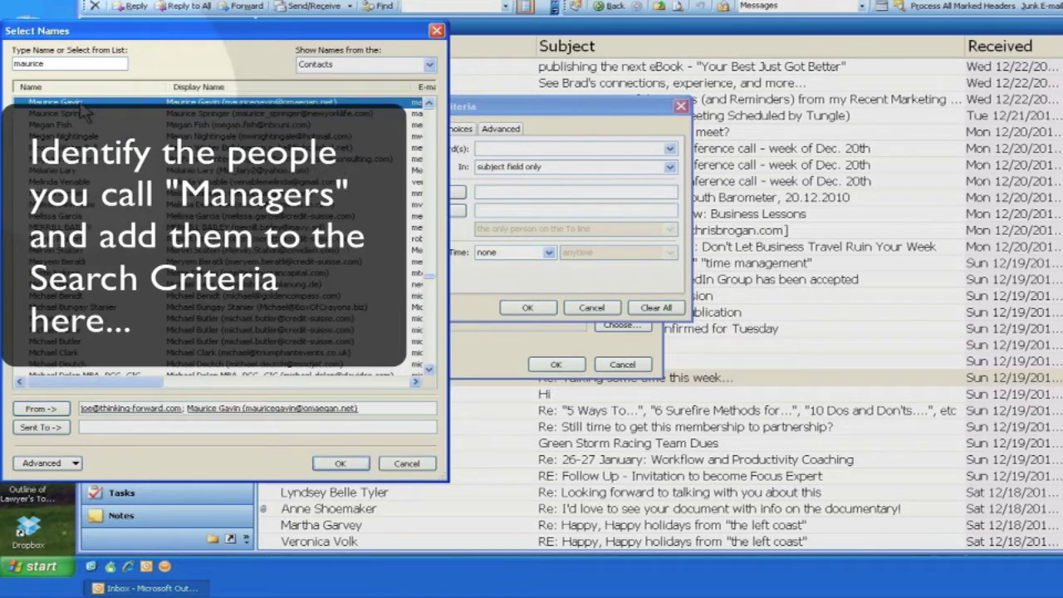
{"action": "double_click", "coordinate": [58, 63]}
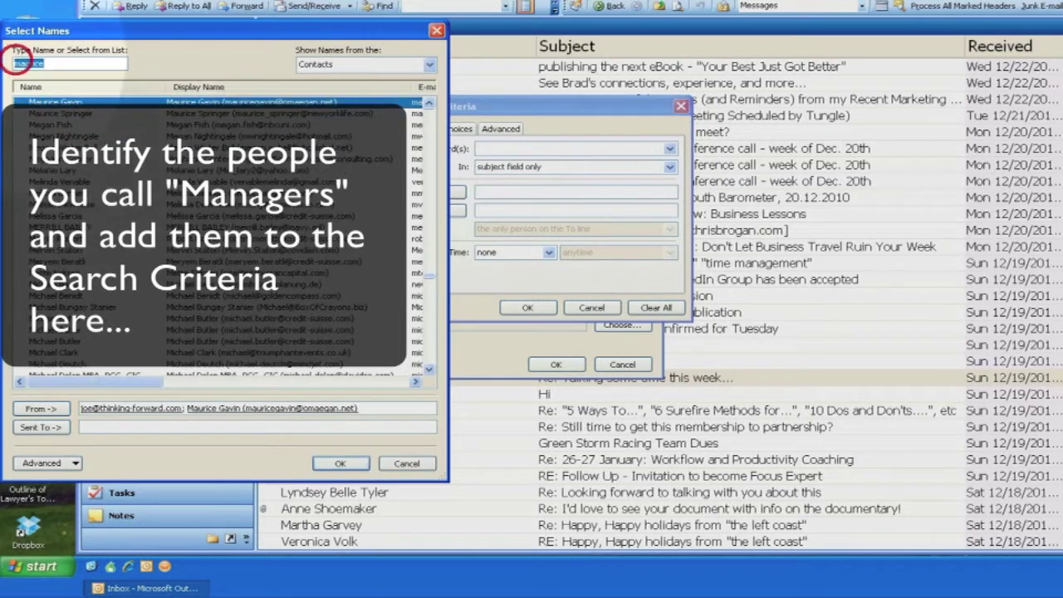
{"action": "type", "text": "art"}
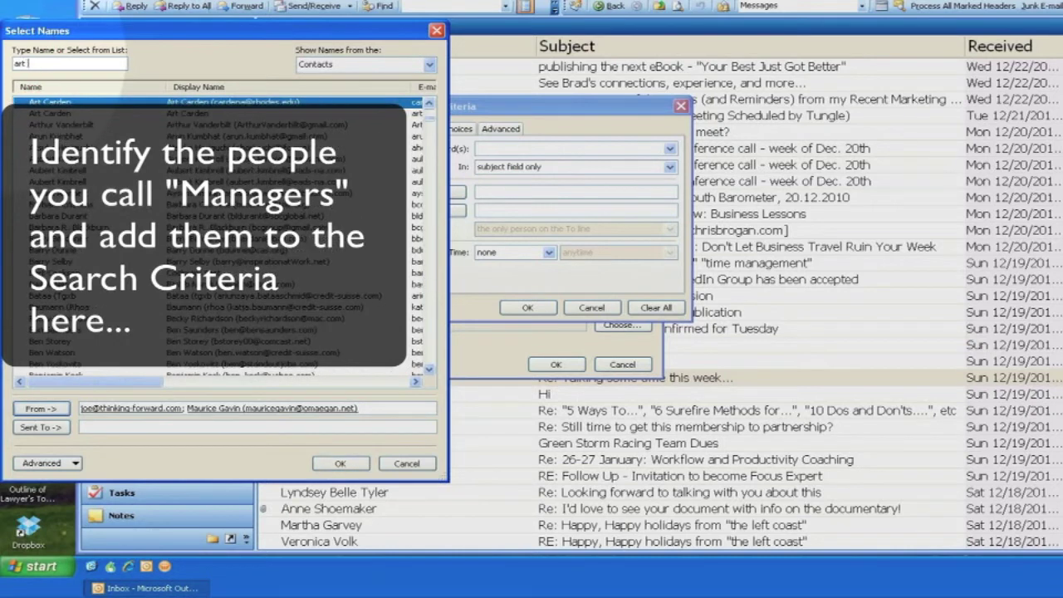
{"action": "double_click", "coordinate": [99, 110]}
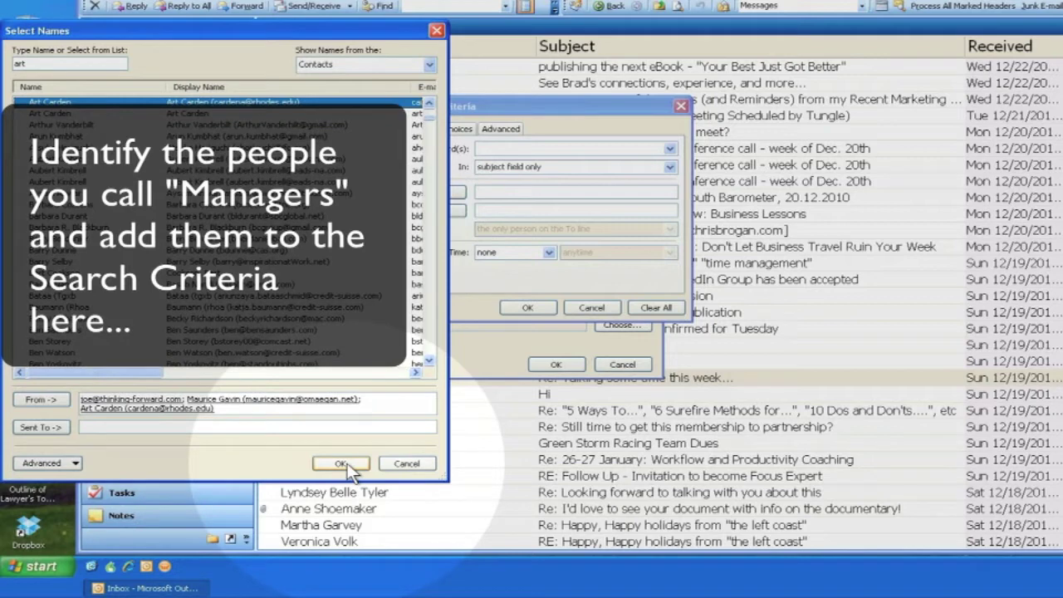
{"action": "left_click", "coordinate": [347, 463]}
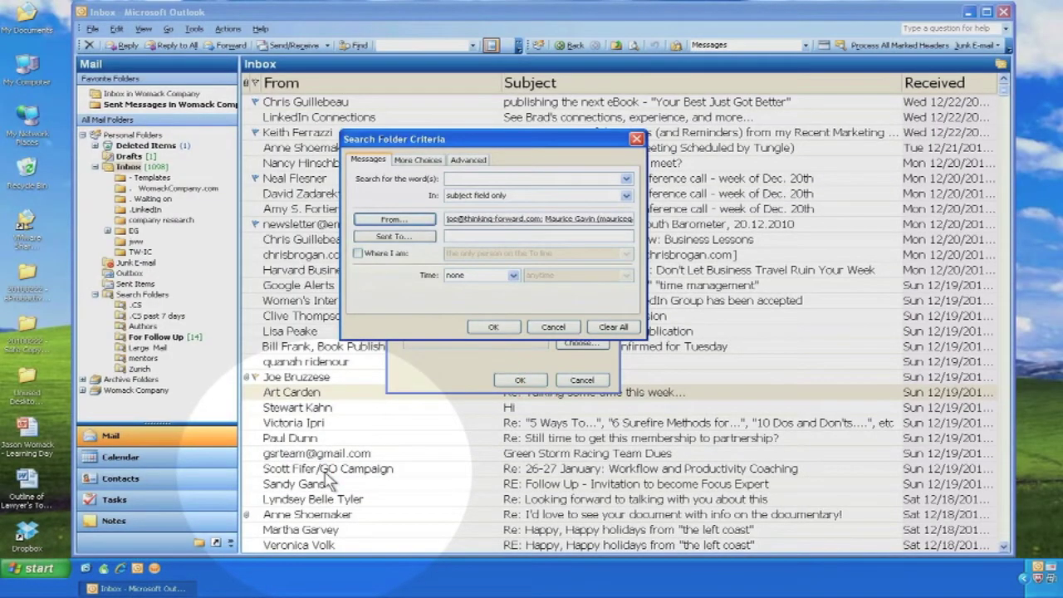
Restrict the search to the Inbox only, excluding Personal Folders and subfolders, and create the folder.
{"action": "left_click", "coordinate": [513, 328]}
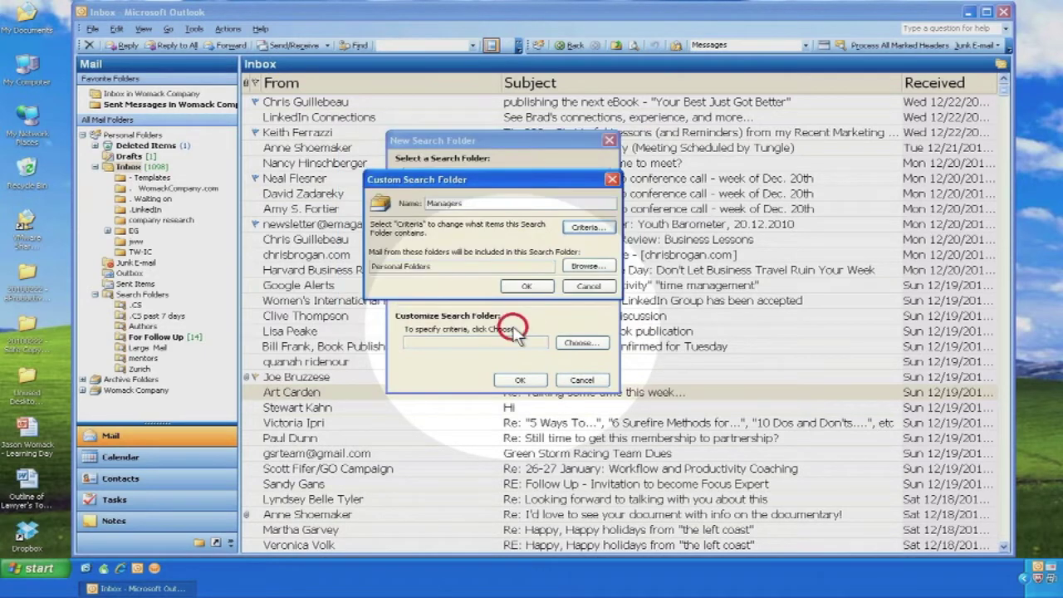
{"action": "left_click", "coordinate": [610, 269]}
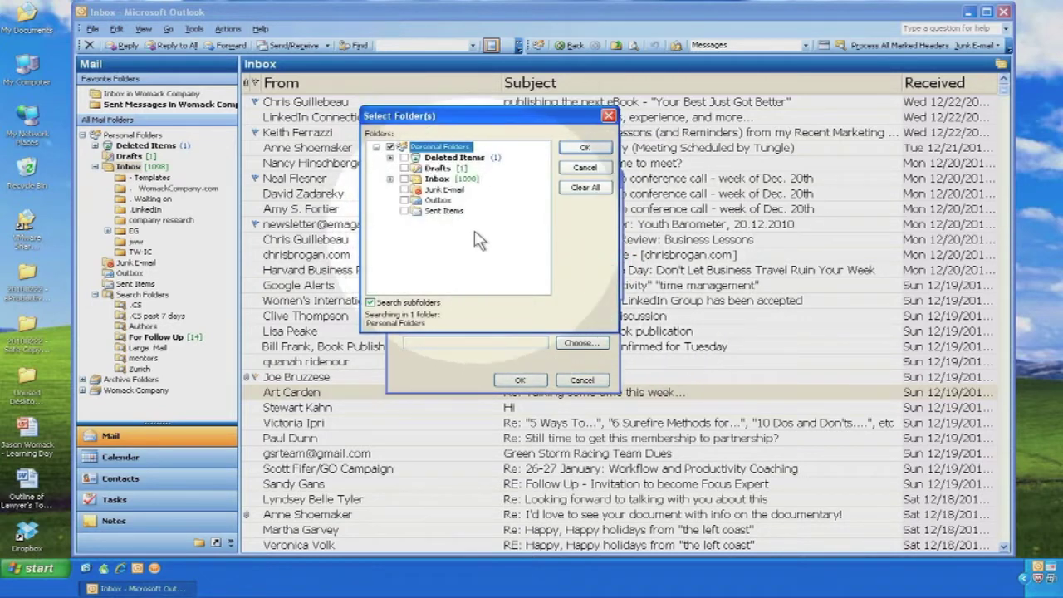
{"action": "left_click", "coordinate": [390, 148]}
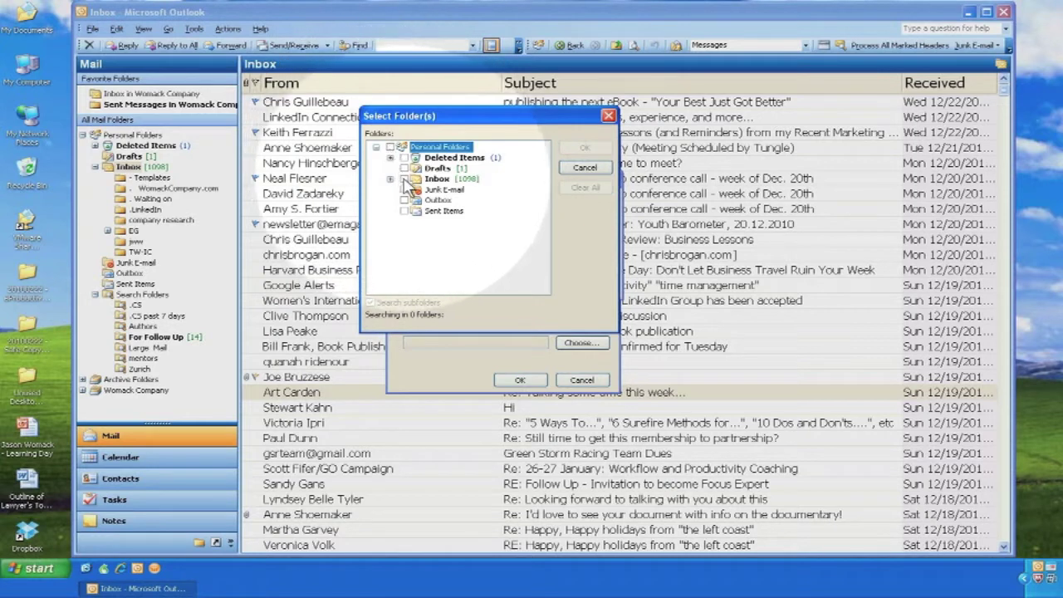
{"action": "left_click", "coordinate": [404, 179]}
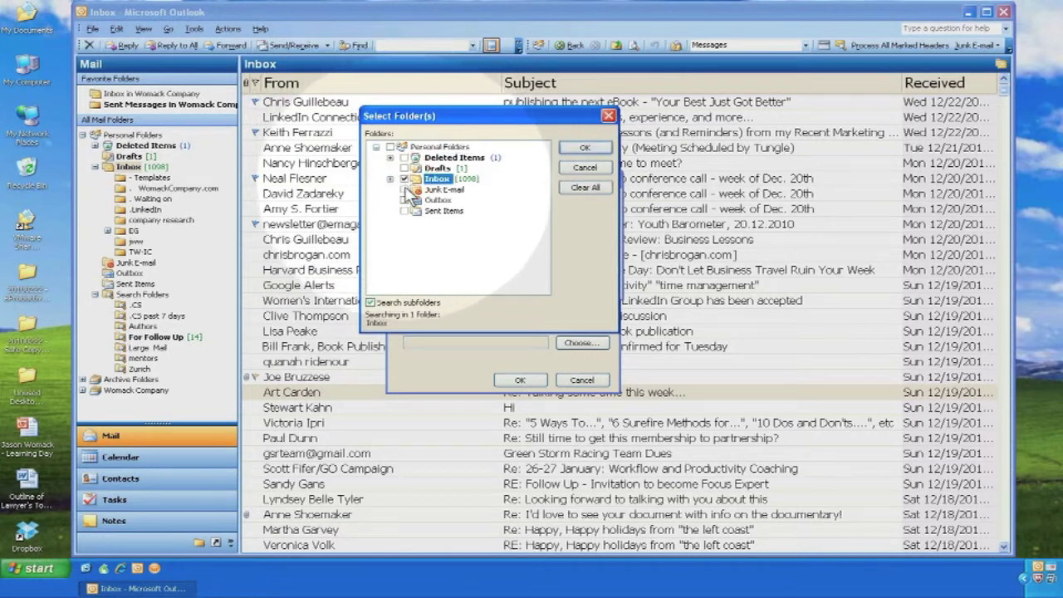
{"action": "left_click", "coordinate": [371, 303]}
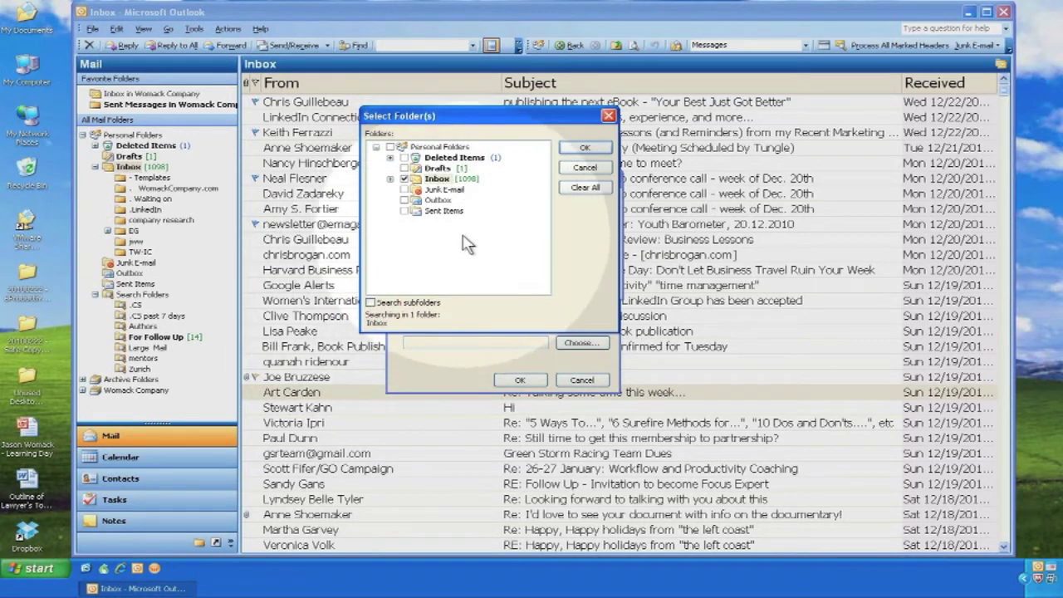
{"action": "left_click", "coordinate": [601, 149]}
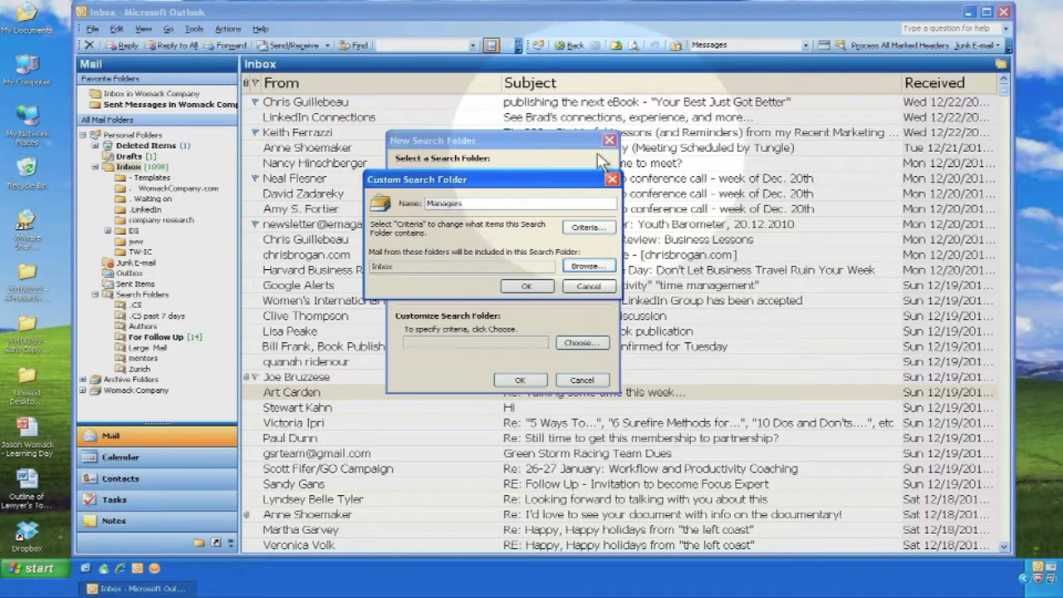
{"action": "left_click", "coordinate": [532, 285]}
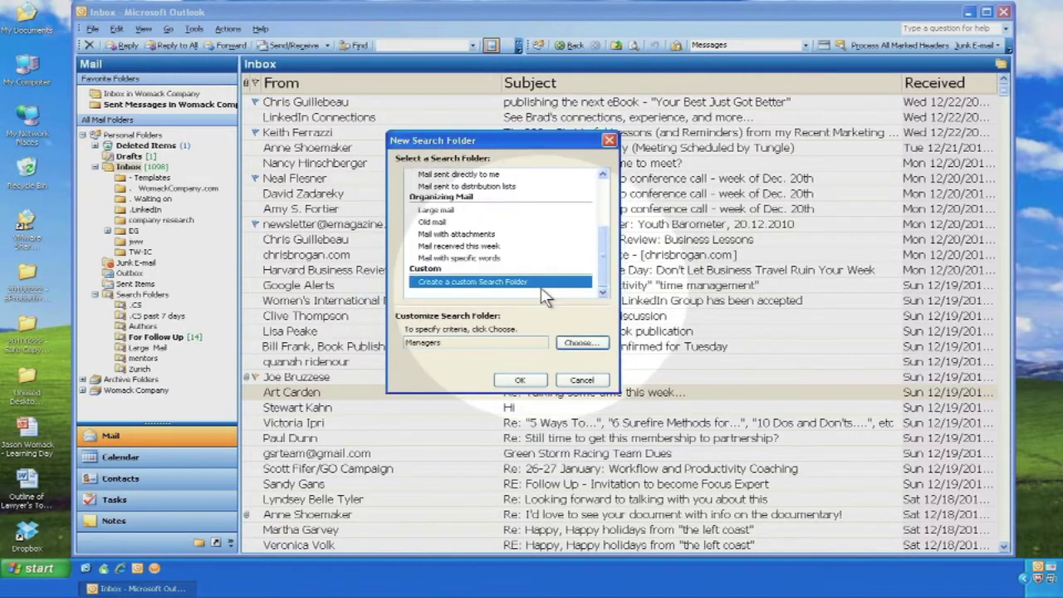
{"action": "left_click", "coordinate": [535, 380]}
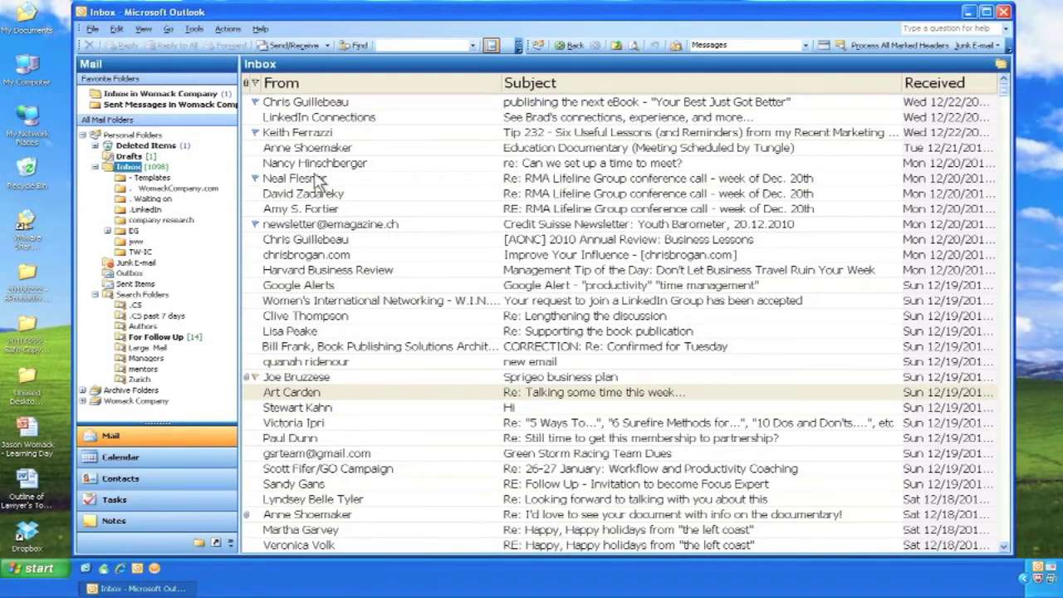
Select two managers' messages in the Inbox.
{"action": "left_click", "coordinate": [361, 394]}
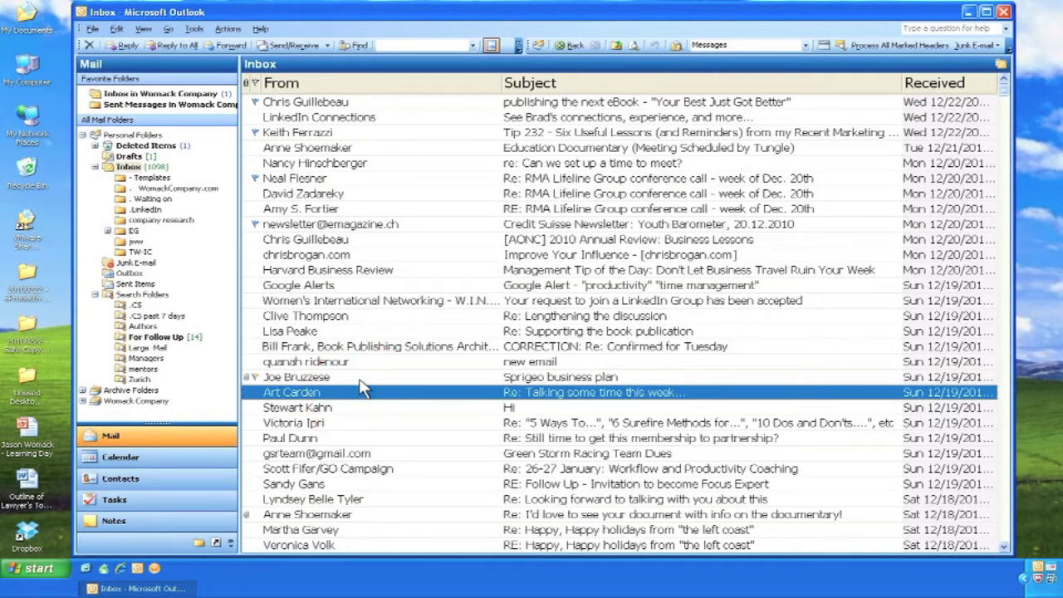
{"action": "left_click", "coordinate": [359, 377]}
{"action": "scroll", "coordinate": [361, 380], "scroll_direction": "down", "scroll_amount": 12}
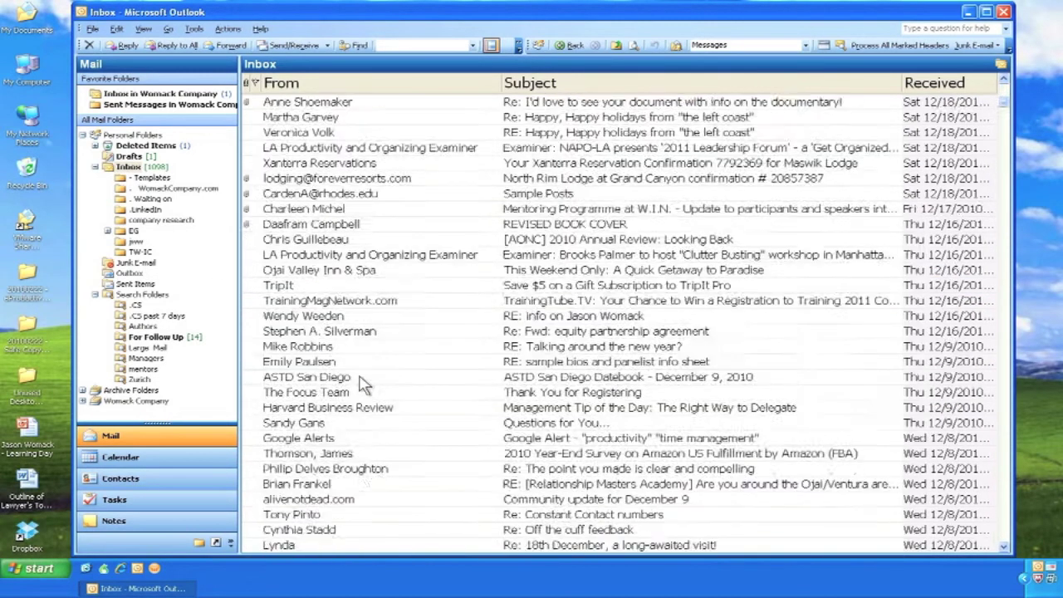
{"action": "scroll", "coordinate": [365, 384], "scroll_direction": "up", "scroll_amount": 12}
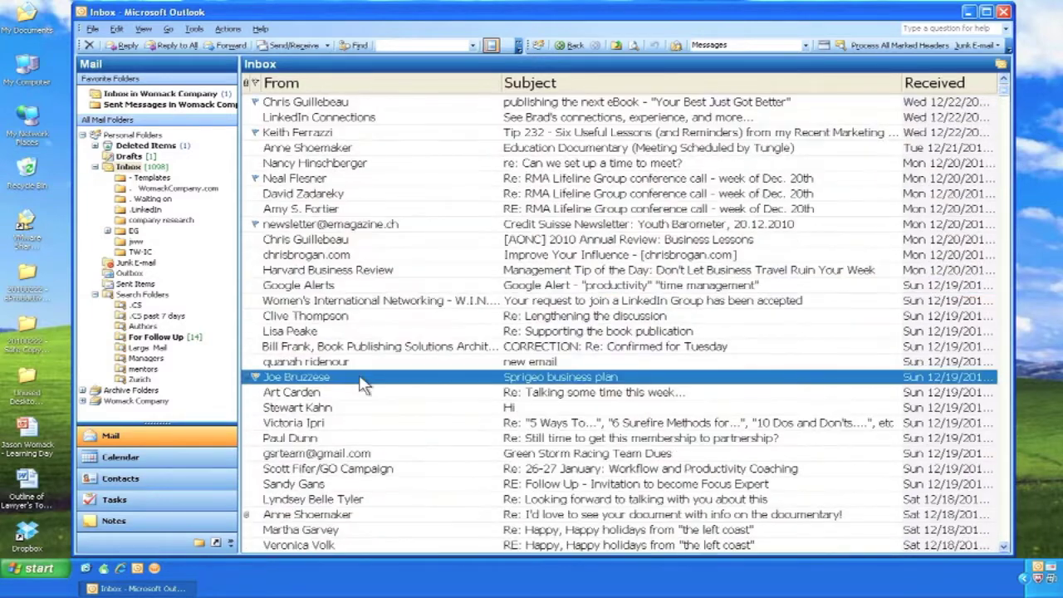
Open the Managers search folder and sort its messages by sender.
{"action": "left_click", "coordinate": [147, 358]}
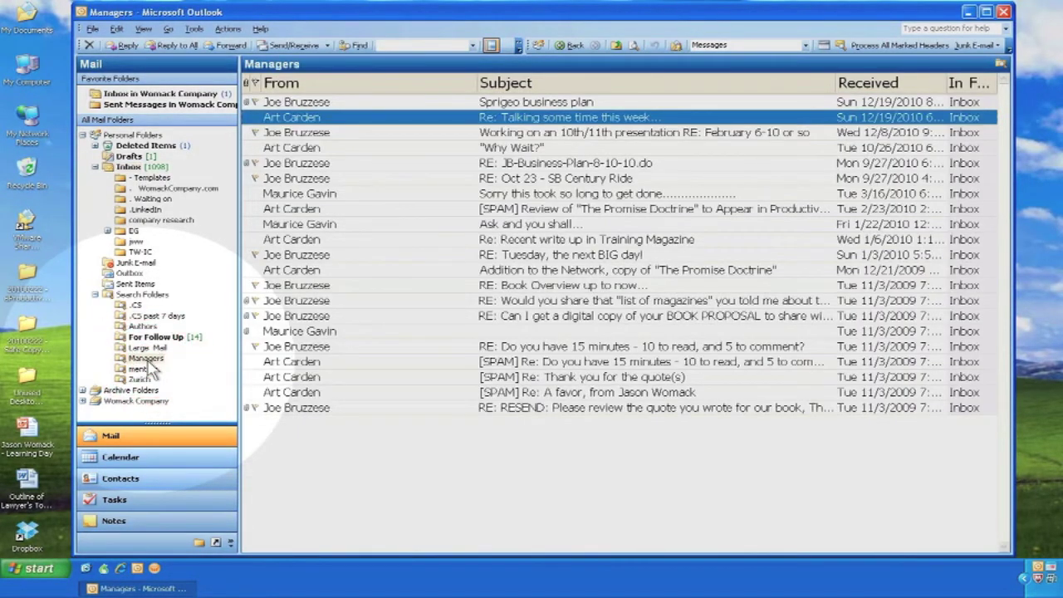
{"action": "left_click", "coordinate": [358, 84]}
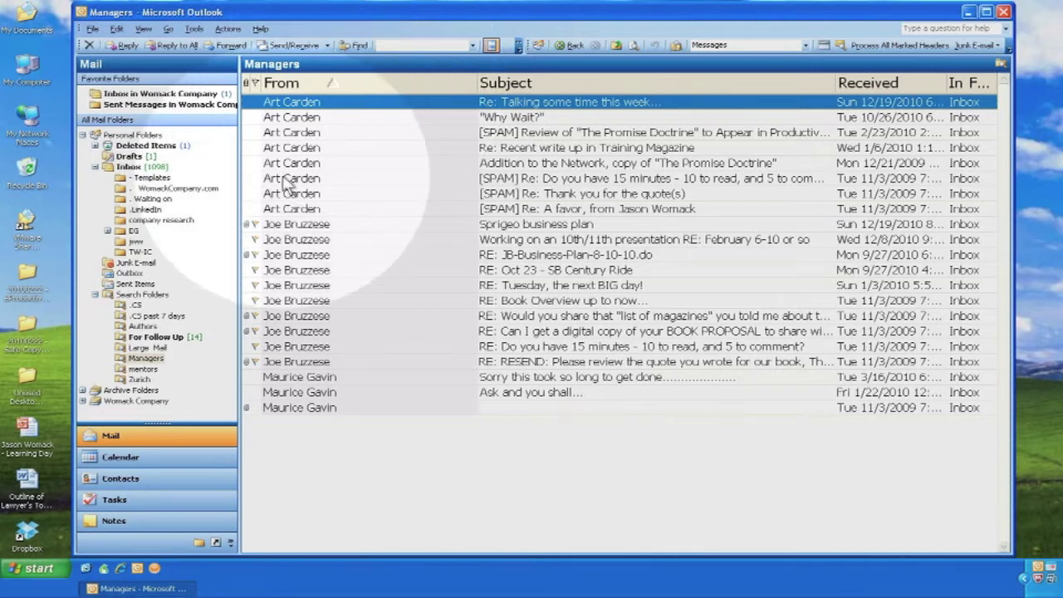
{"action": "right_click", "coordinate": [161, 359]}
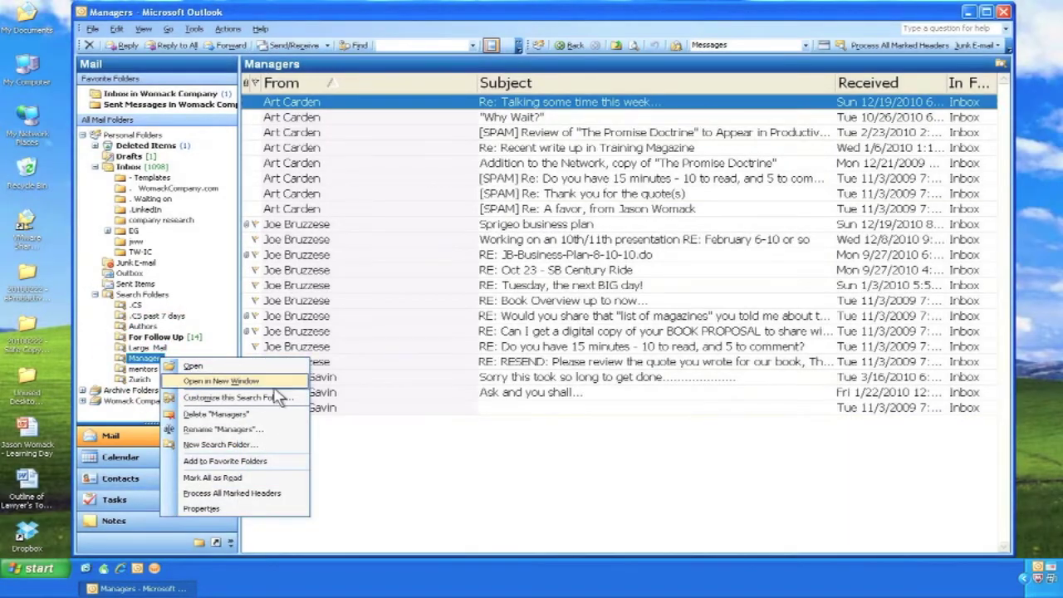
Open the Managers folder's criteria and step through every address in the From field.
{"action": "left_click", "coordinate": [299, 398]}
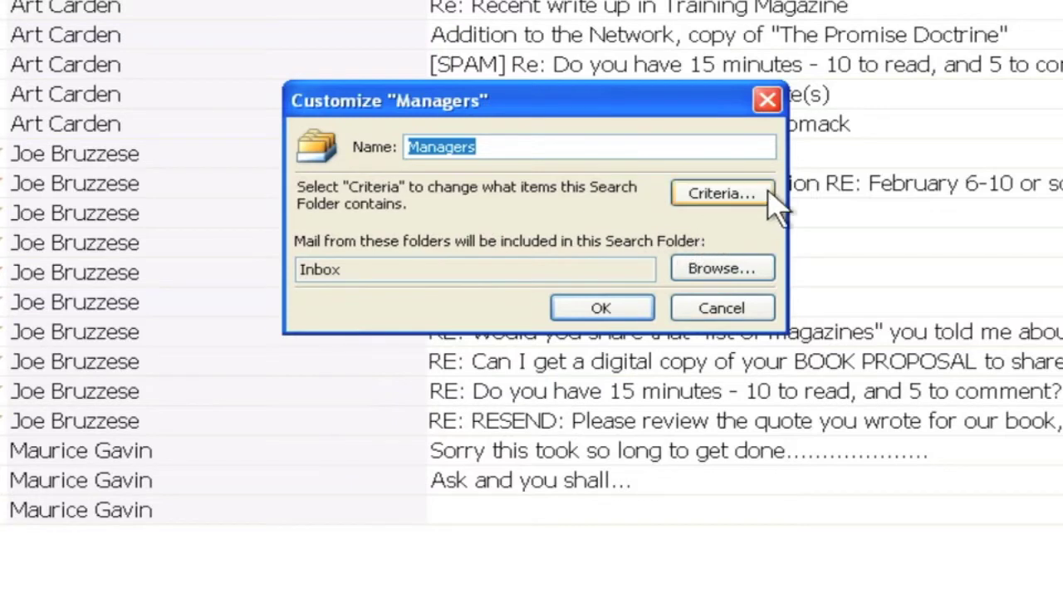
{"action": "left_click", "coordinate": [764, 196]}
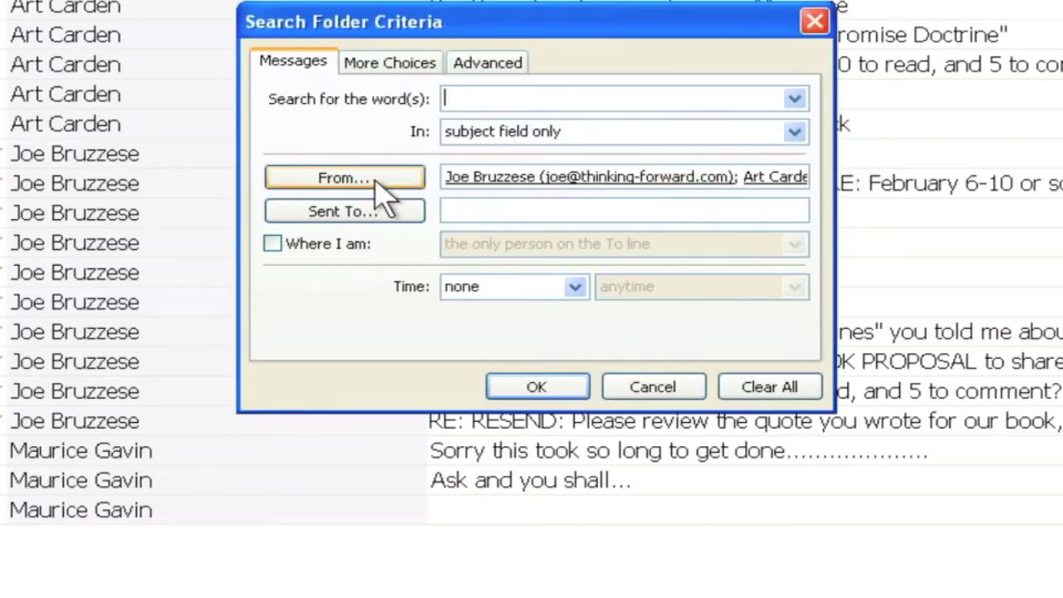
{"action": "left_click", "coordinate": [452, 182]}
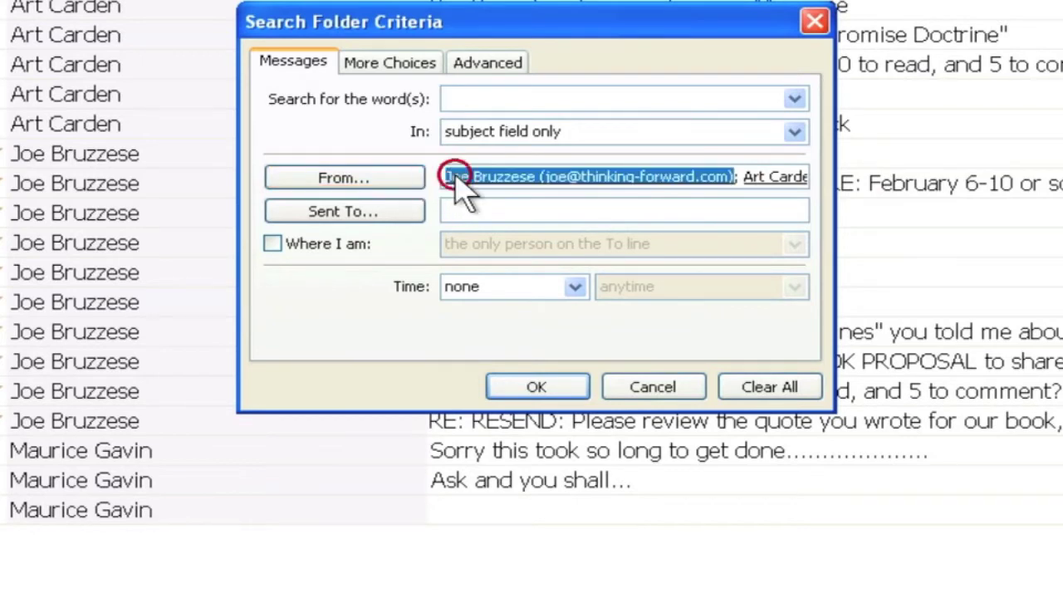
{"action": "left_click", "coordinate": [452, 176]}
{"action": "key", "text": "Right"}
{"action": "key", "text": "Right"}
{"action": "key", "text": "Right"}
{"action": "key", "text": "Right"}
{"action": "key", "text": "Right"}
{"action": "key", "text": "Right"}
{"action": "key", "text": "Right"}
{"action": "key", "text": "Right"}
{"action": "key", "text": "Right"}
{"action": "key", "text": "Right"}
{"action": "key", "text": "Right"}
{"action": "key", "text": "Right"}
{"action": "key", "text": "Right"}
{"action": "key", "text": "Right"}
{"action": "key", "text": "Right"}
{"action": "key", "text": "Right"}
{"action": "key", "text": "Right"}
{"action": "key", "text": "Right"}
{"action": "key", "text": "Right"}
{"action": "key", "text": "Right"}
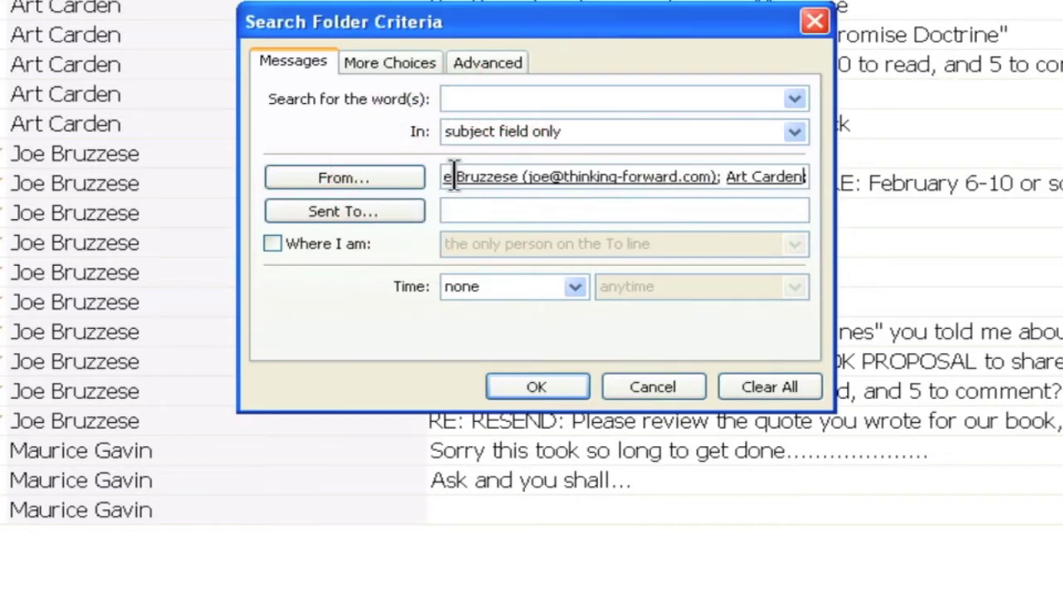
{"action": "key", "text": "Right"}
{"action": "key", "text": "Right"}
{"action": "key", "text": "Right"}
{"action": "key", "text": "Right"}
{"action": "key", "text": "Right"}
{"action": "key", "text": "Right"}
{"action": "key", "text": "Right"}
{"action": "key", "text": "Right"}
{"action": "key", "text": "Right"}
{"action": "key", "text": "Right"}
{"action": "key", "text": "Right"}
{"action": "key", "text": "Right"}
{"action": "key", "text": "Right"}
{"action": "key", "text": "Right"}
{"action": "key", "text": "Right"}
{"action": "key", "text": "Right"}
{"action": "key", "text": "Right"}
{"action": "key", "text": "Right"}
{"action": "key", "text": "Right"}
{"action": "key", "text": "Right"}
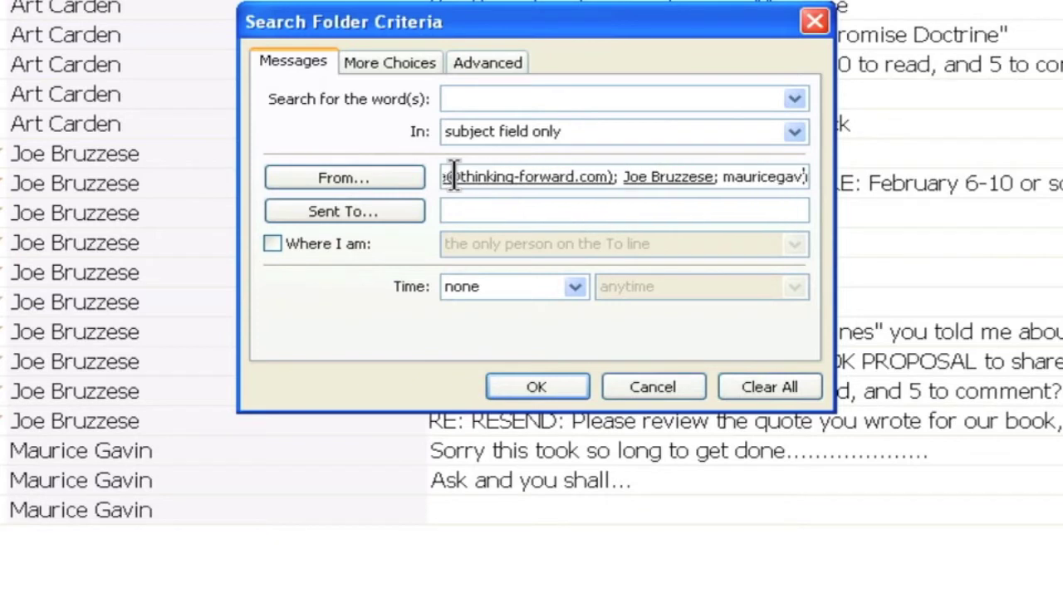
{"action": "key", "text": "Right"}
{"action": "key", "text": "Right"}
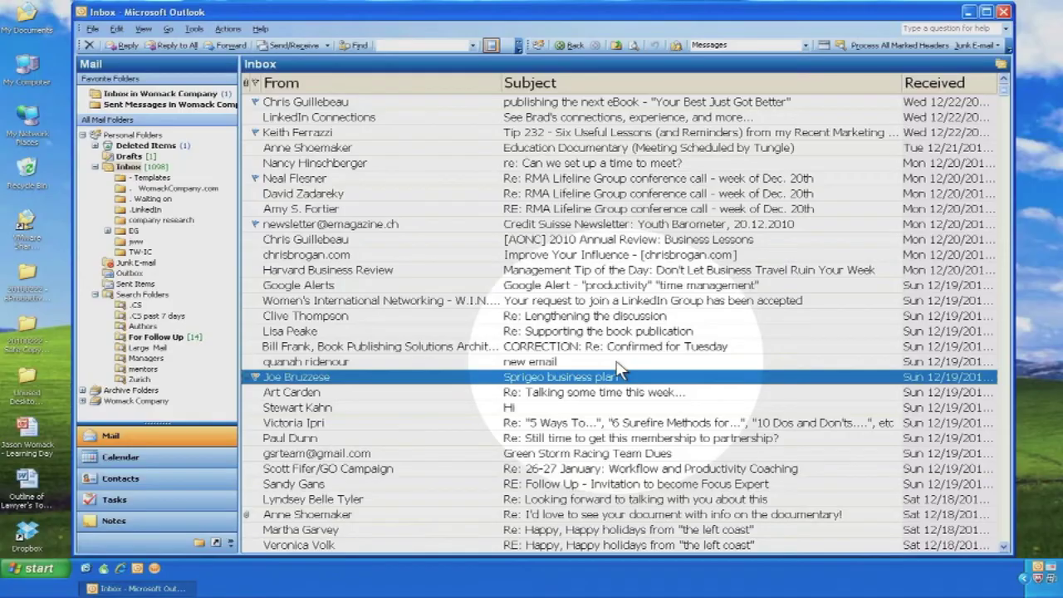
Browse the Authors, For Follow Up and Large Mail search folders, then return to Managers.
{"action": "scroll", "coordinate": [619, 369], "scroll_direction": "down", "scroll_amount": 6}
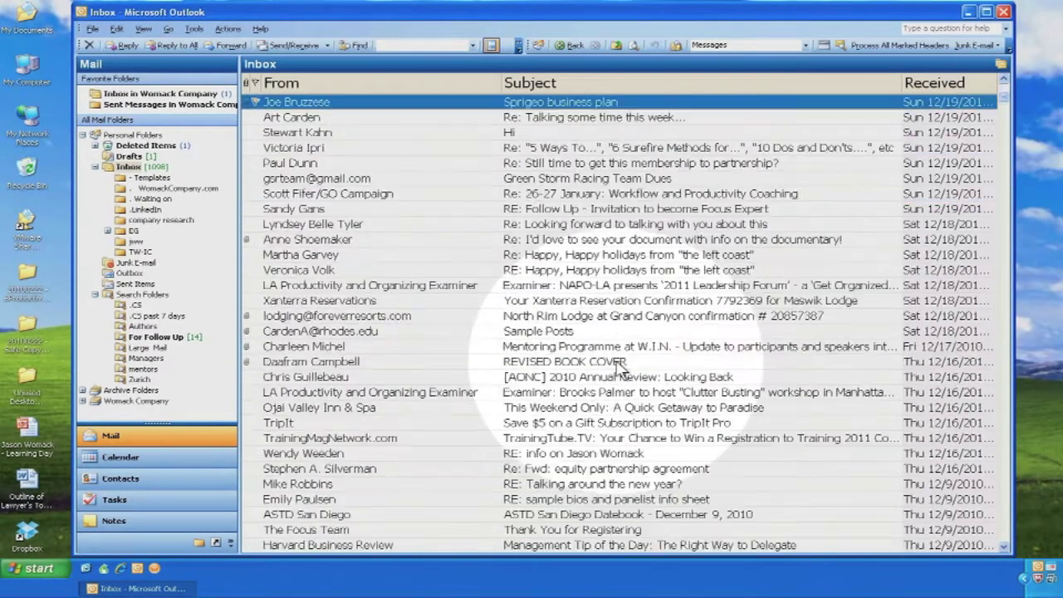
{"action": "scroll", "coordinate": [619, 369], "scroll_direction": "up", "scroll_amount": 6}
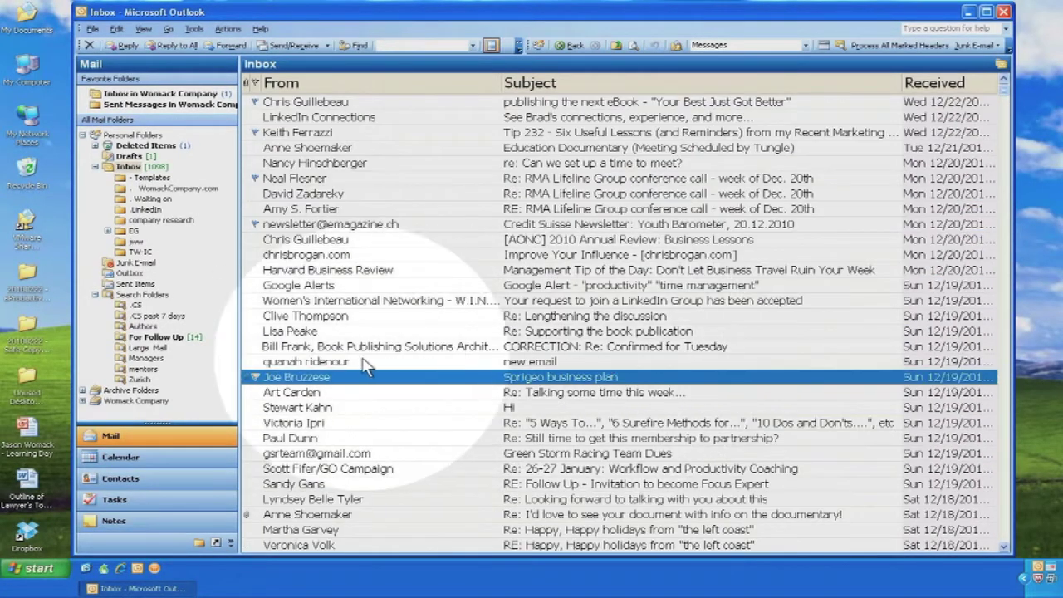
{"action": "left_click", "coordinate": [143, 327]}
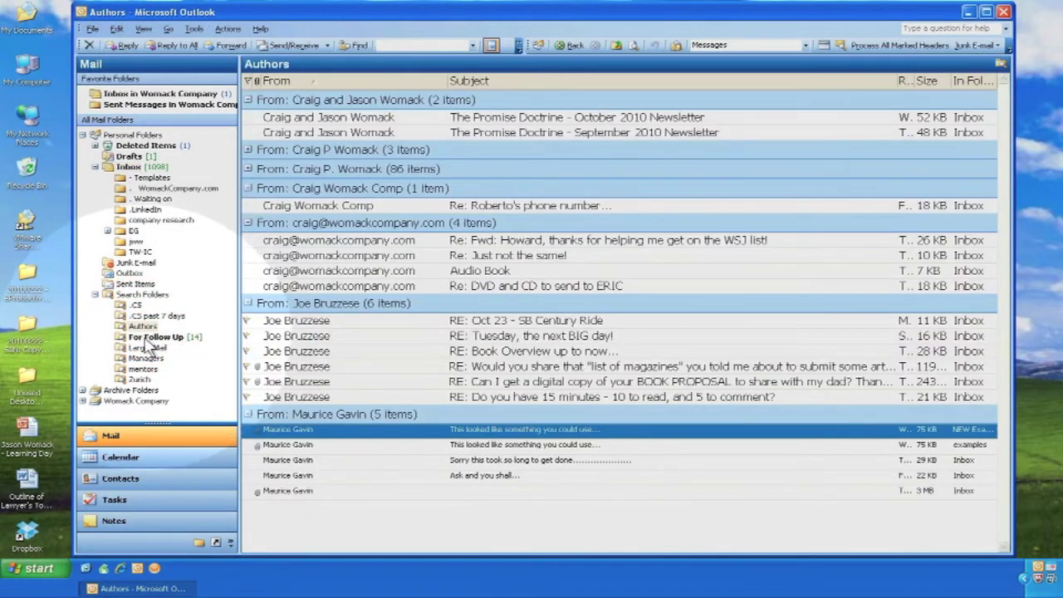
{"action": "left_click", "coordinate": [154, 337]}
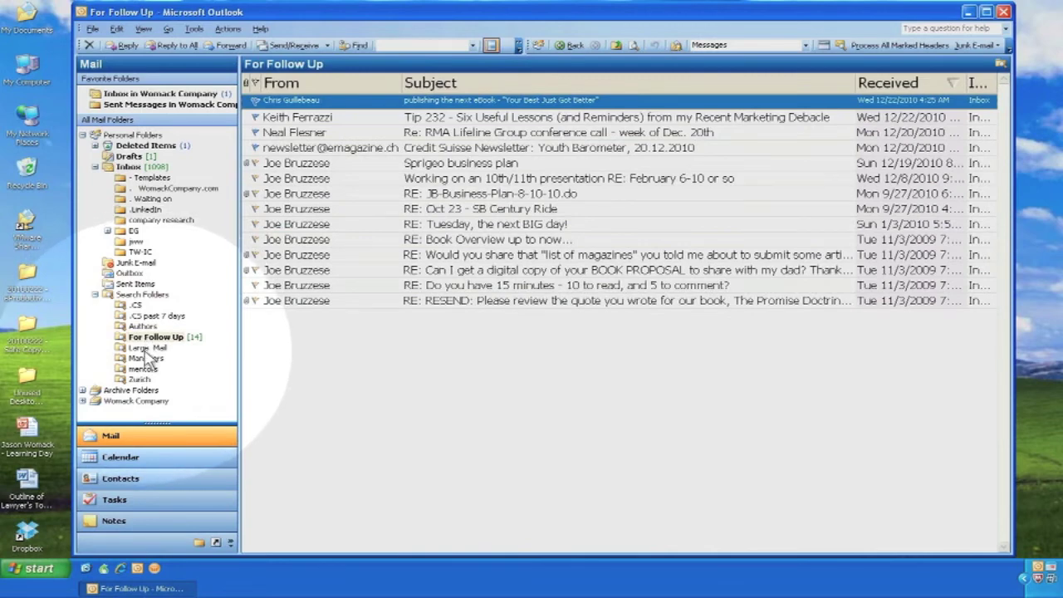
{"action": "left_click", "coordinate": [146, 349]}
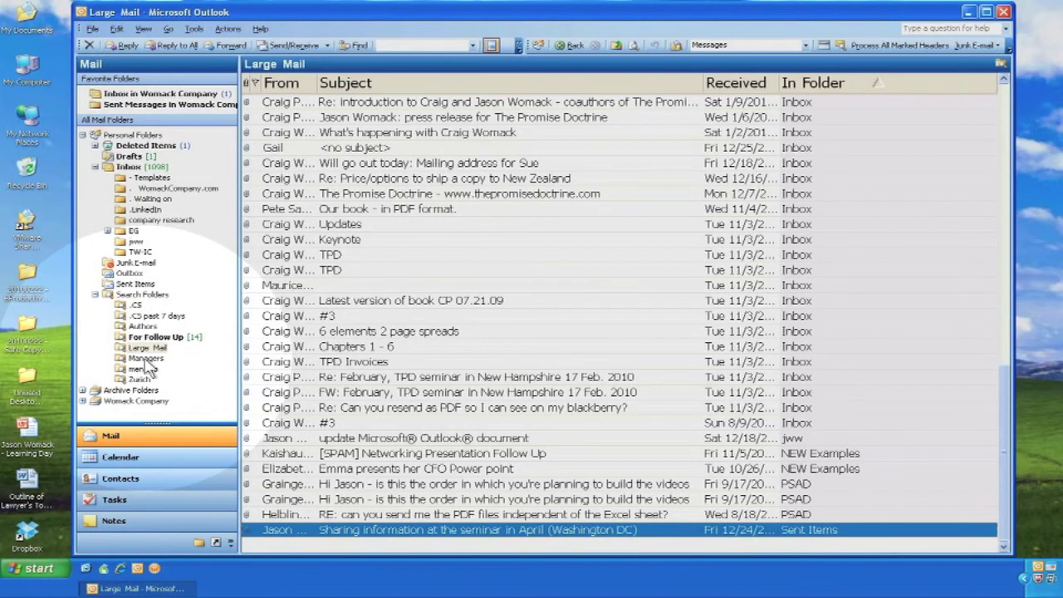
{"action": "left_click", "coordinate": [146, 358]}
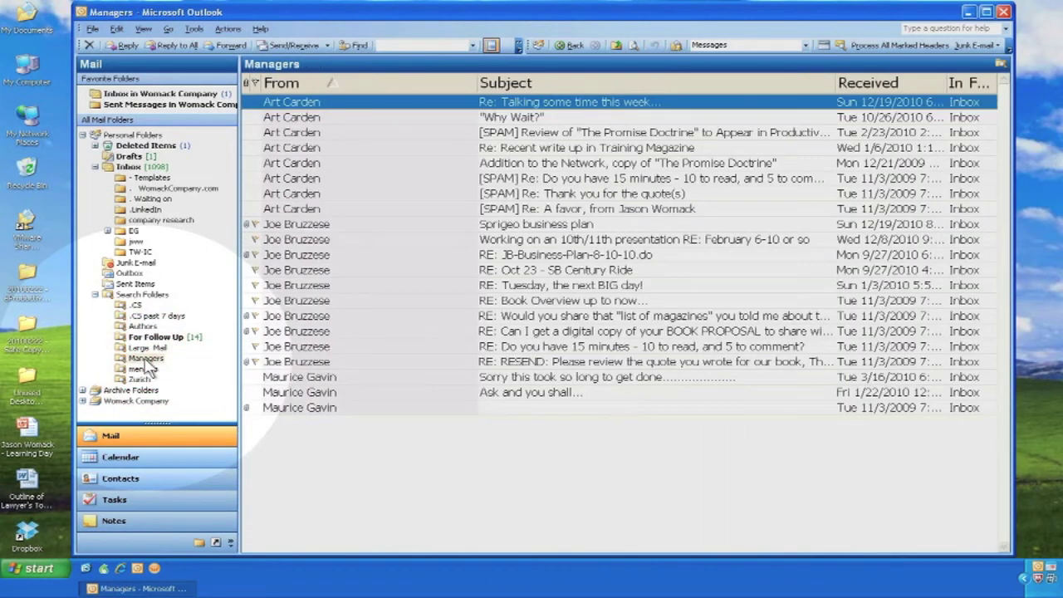